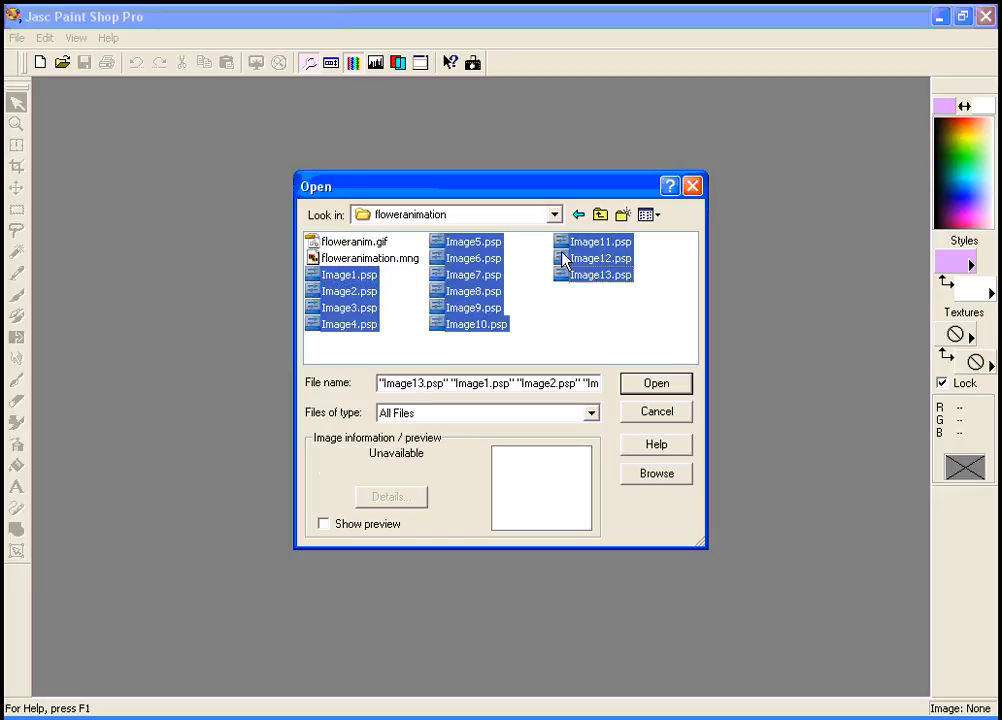
# - Open all thirteen frames, Image1.psp through Image13.psp, from the floweranimation folder
pyautogui.click(595, 287)
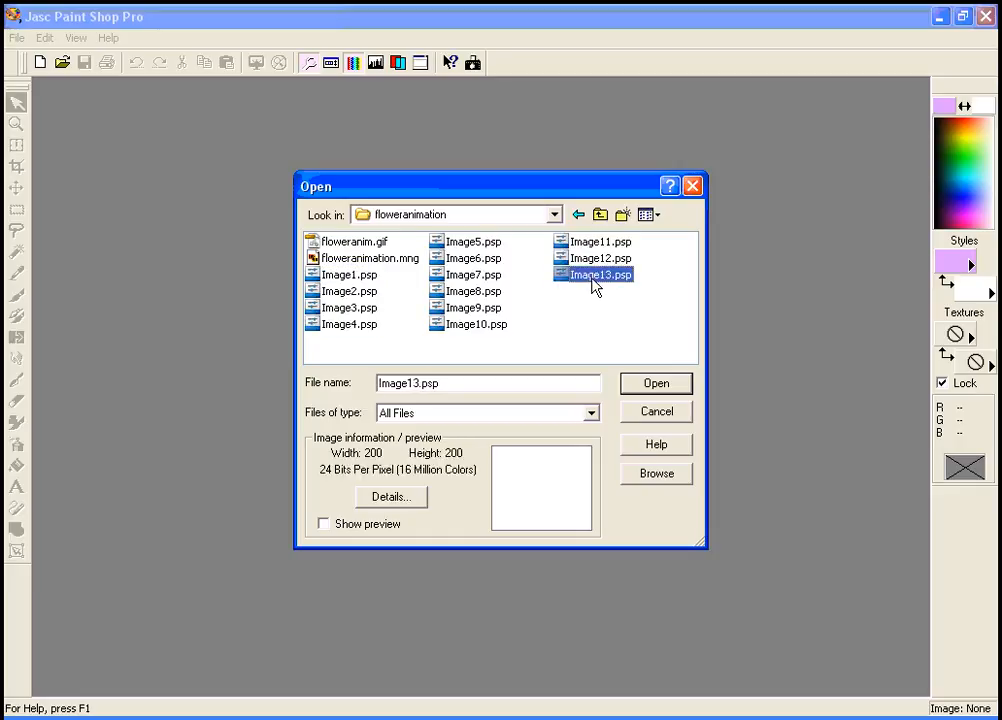
pyautogui.keyDown('shift'); pyautogui.click(356, 281); pyautogui.keyUp('shift')
pyautogui.click(668, 388)
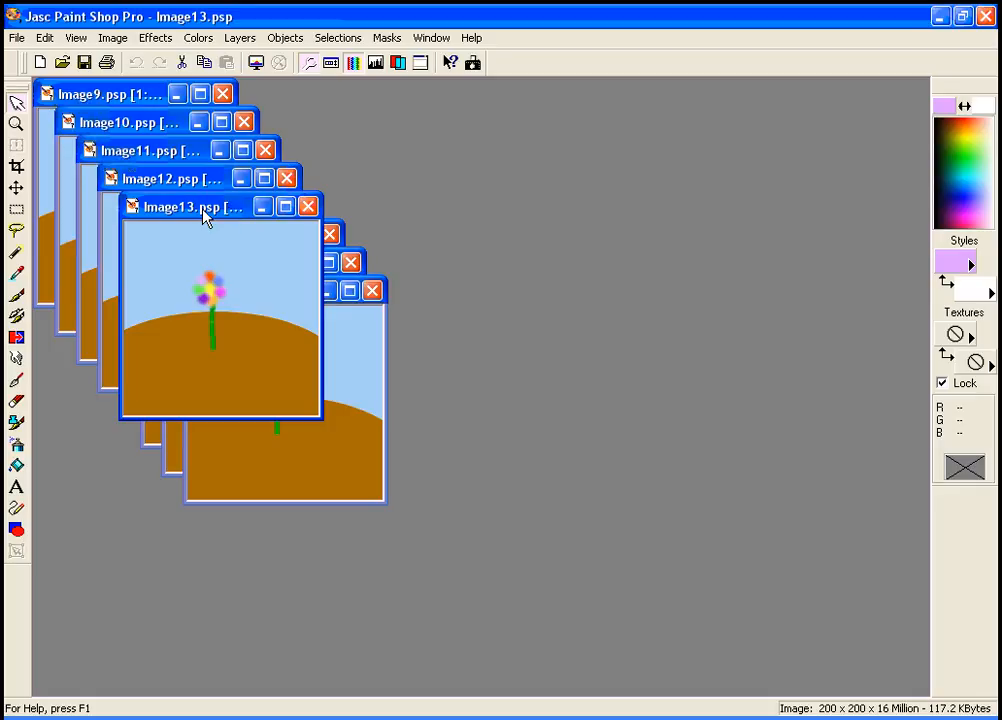
# - Move the Image13.psp window clear of the stack and tile all image windows horizontally
pyautogui.moveTo(205, 217); pyautogui.dragTo(694, 454)
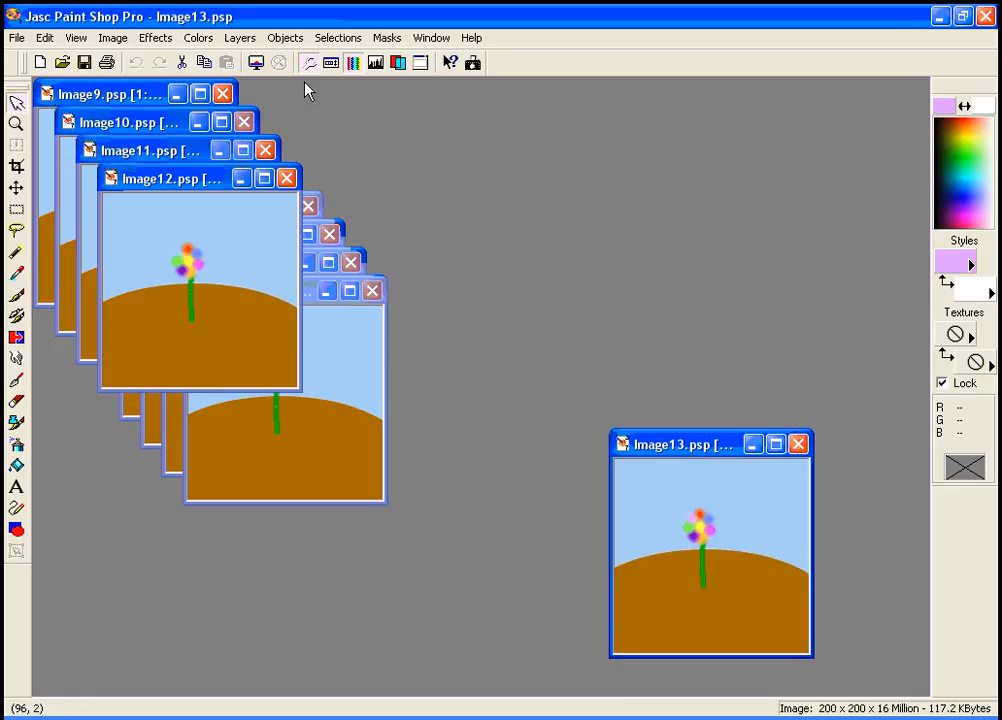
pyautogui.click(416, 43)
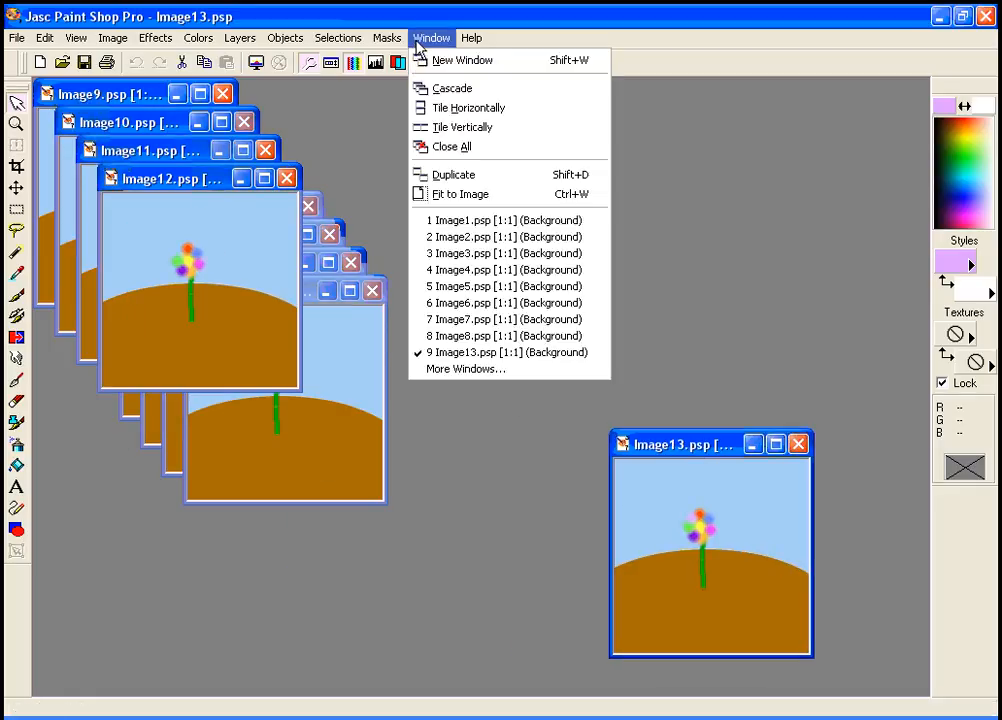
pyautogui.click(430, 108)
# - Zoom Image13.psp, Image12.psp, Image11.psp and Image10.psp out one level each to shrink their windows
pyautogui.scroll(-1, 360, 248)
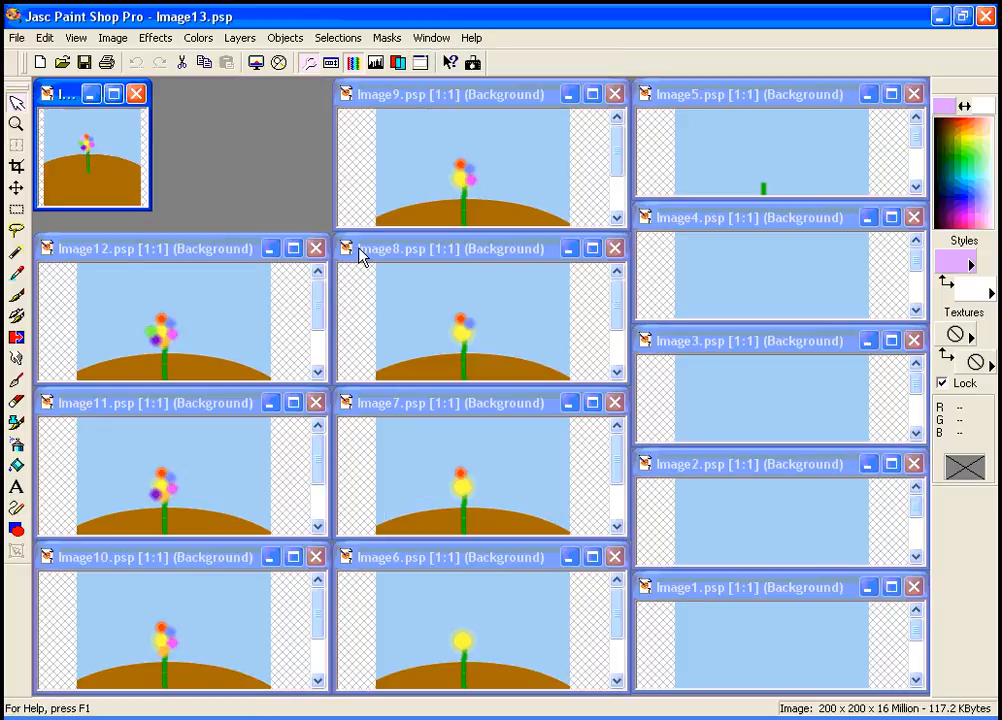
pyautogui.scroll(1, 162, 192)
pyautogui.moveTo(144, 98); pyautogui.dragTo(187, 95)
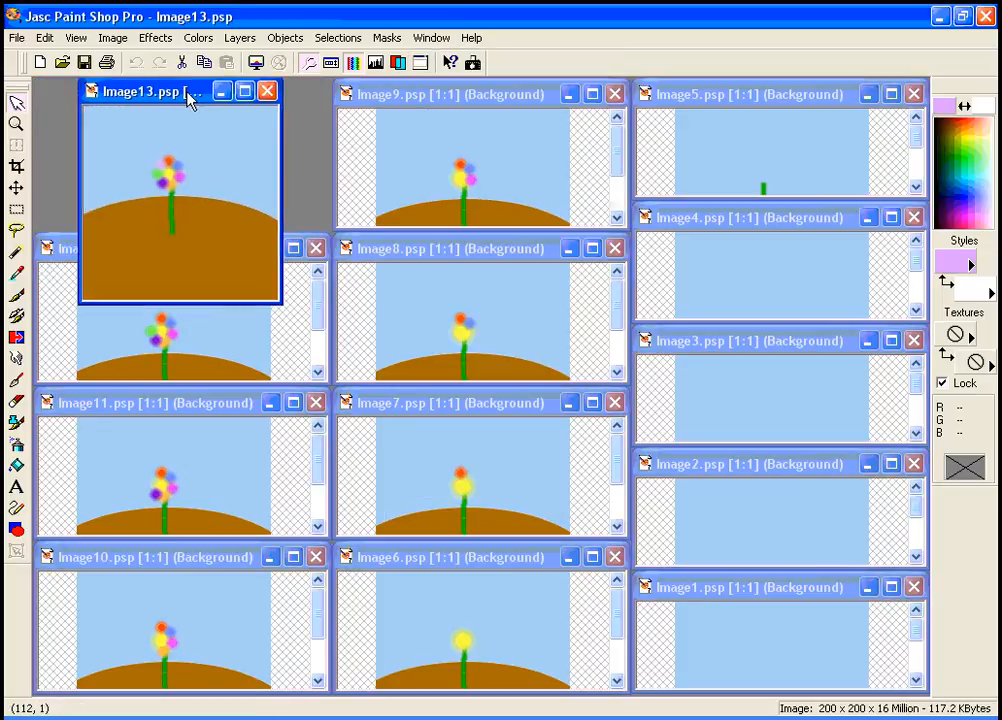
pyautogui.scroll(-1, 70, 255)
pyautogui.click(148, 258)
pyautogui.scroll(-1, 163, 293)
pyautogui.click(155, 413)
pyautogui.scroll(-1, 157, 409)
pyautogui.click(139, 557)
pyautogui.scroll(-1, 139, 559)
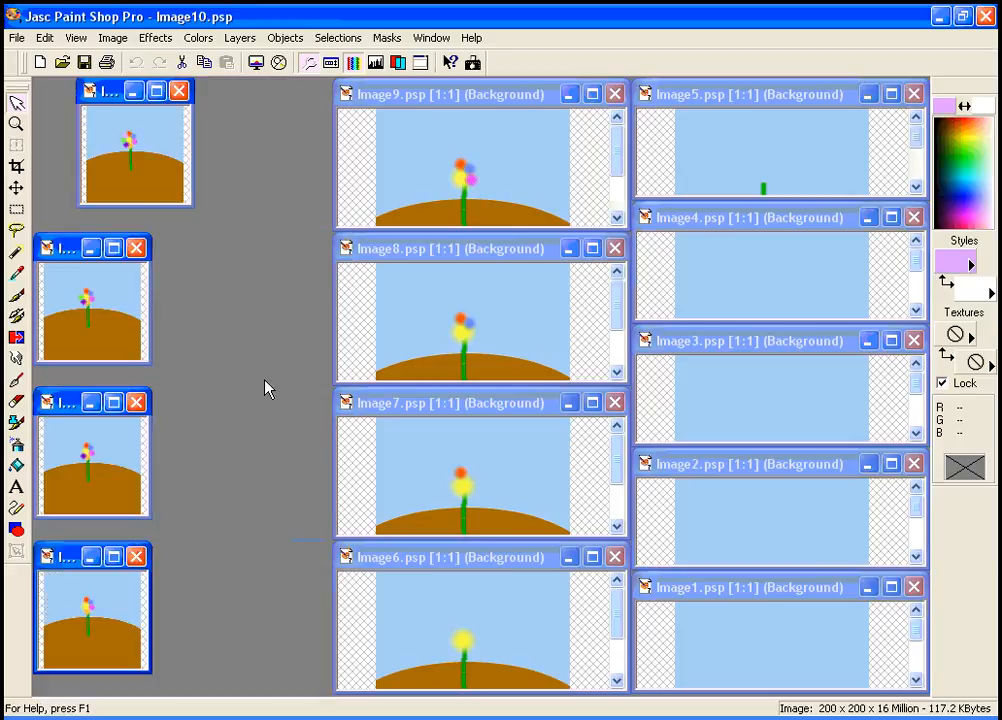
# - Zoom Image9.psp, Image8.psp, Image7.psp and Image6.psp out one level each to shrink their windows
pyautogui.click(474, 97)
pyautogui.scroll(-1, 475, 98)
pyautogui.click(459, 256)
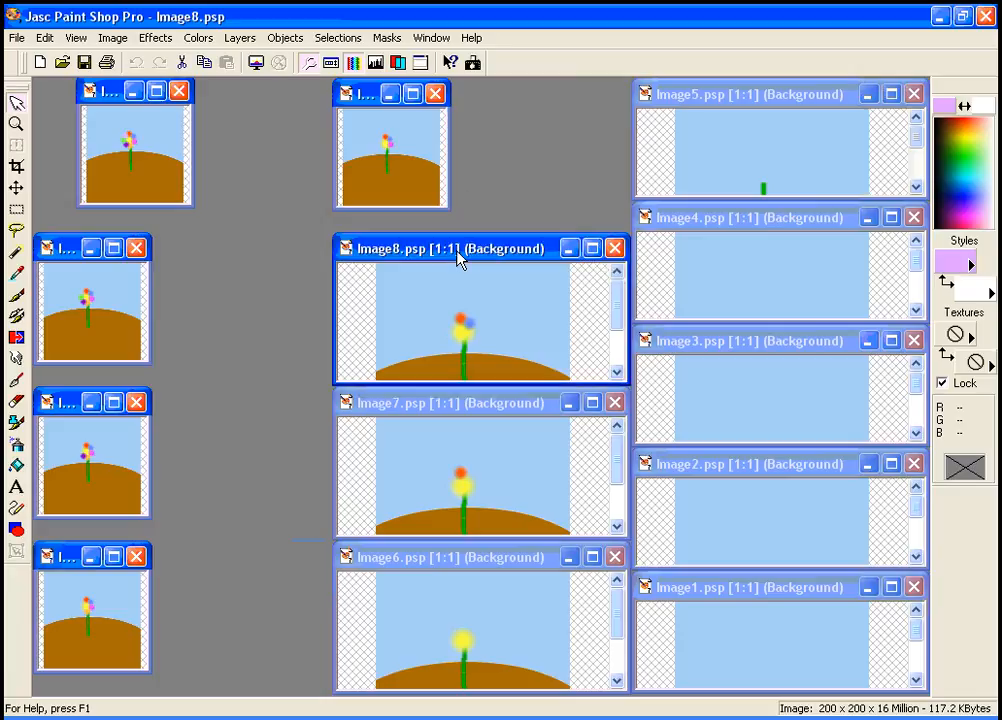
pyautogui.scroll(-1, 459, 258)
pyautogui.click(442, 408)
pyautogui.scroll(-1, 440, 408)
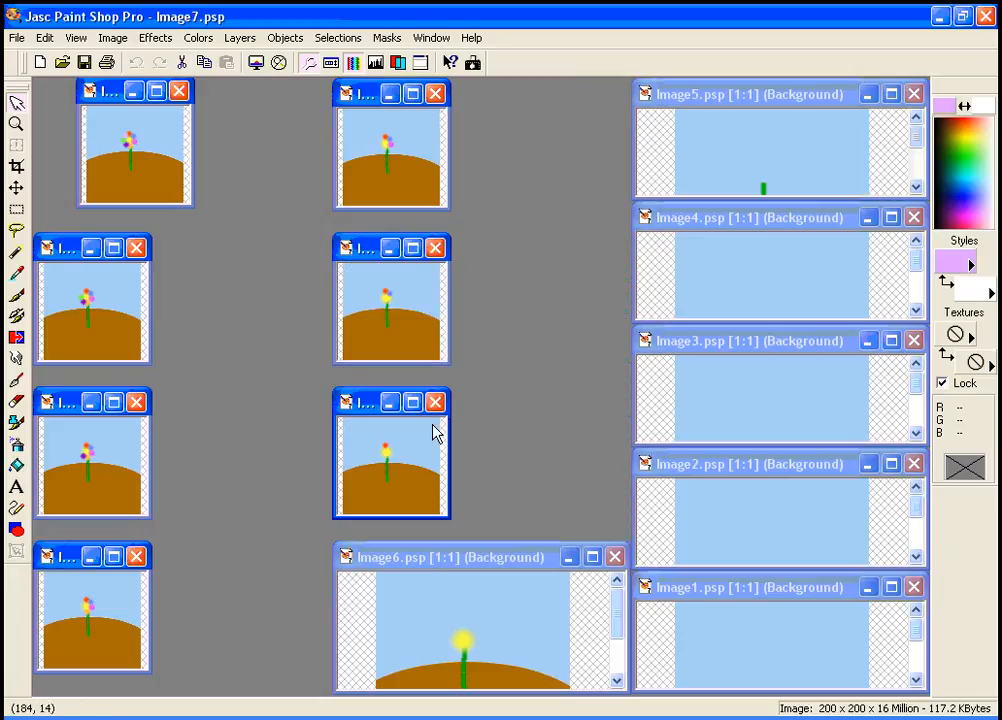
pyautogui.click(461, 566)
pyautogui.scroll(-1, 461, 563)
# - Zoom Image5.psp, Image4.psp, Image3.psp, Image2.psp and Image1.psp out one level each to shrink their windows
pyautogui.click(735, 94)
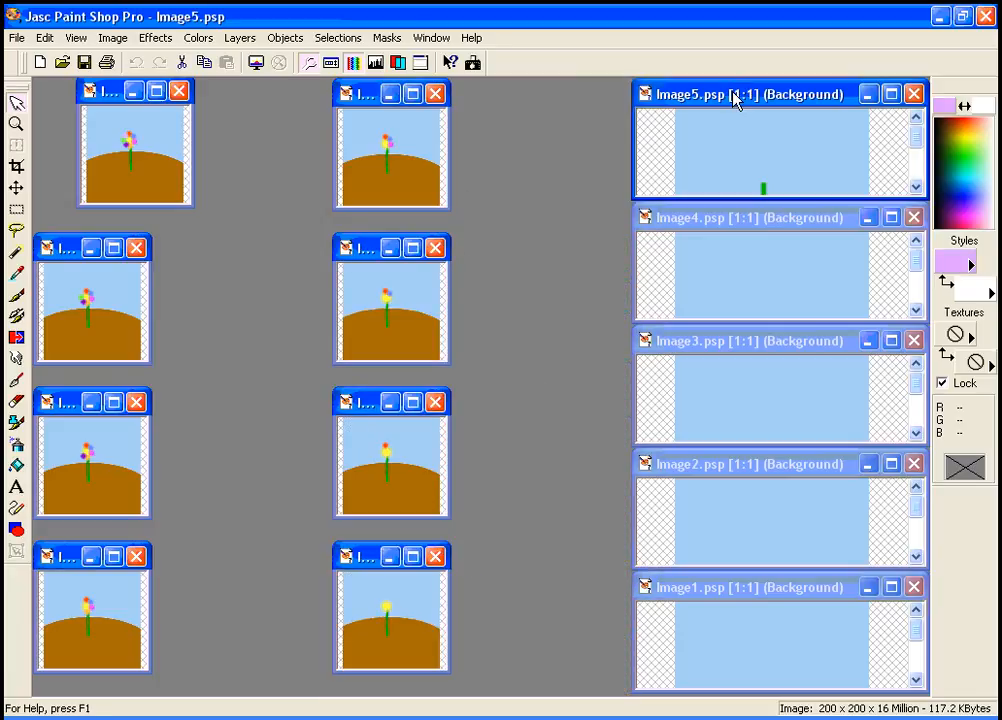
pyautogui.scroll(-1, 735, 96)
pyautogui.click(763, 217)
pyautogui.scroll(-1, 763, 218)
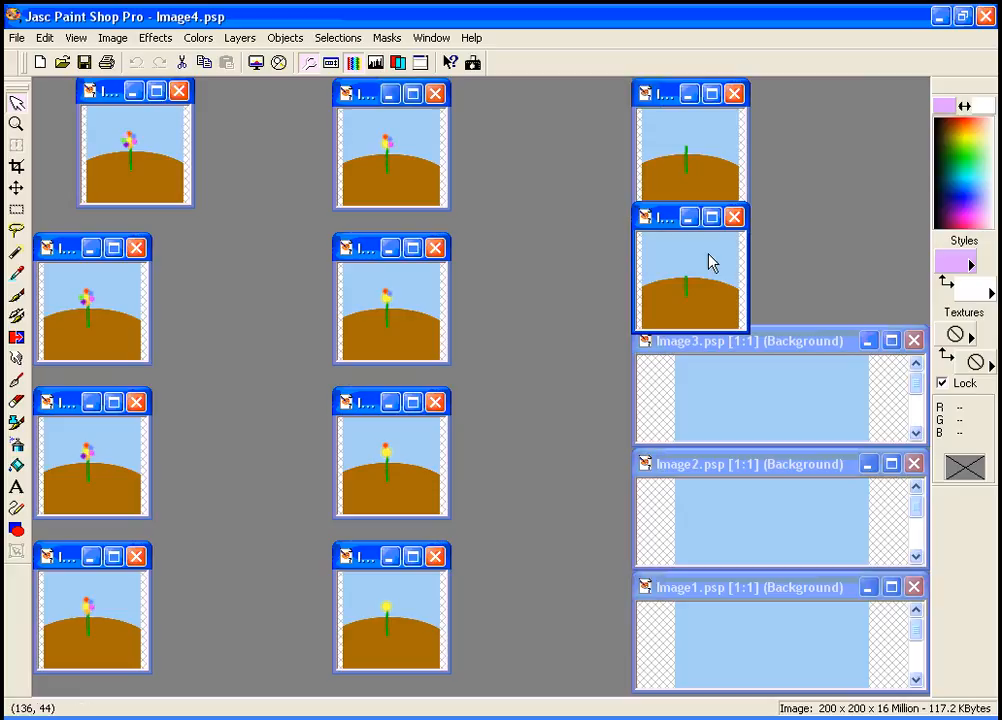
pyautogui.click(787, 347)
pyautogui.scroll(-1, 787, 349)
pyautogui.click(806, 465)
pyautogui.scroll(-1, 806, 465)
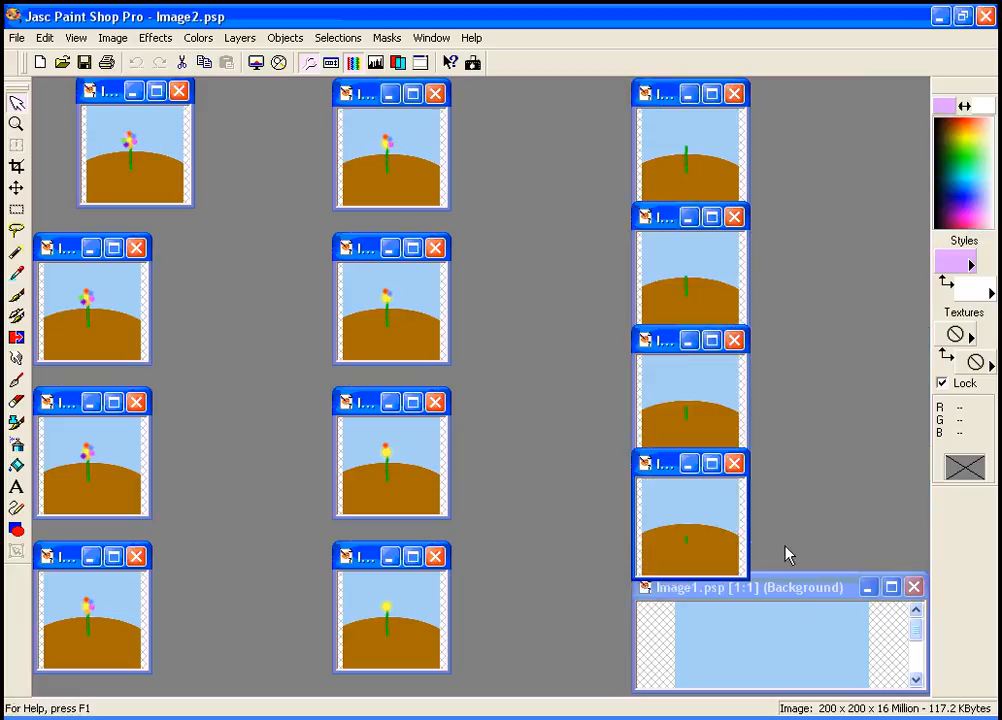
pyautogui.click(805, 590)
pyautogui.scroll(-1, 805, 592)
# - Move the Image1.psp to Image5.psp windows next to the Image6.psp to Image9.psp column, freeing workspace for another image
pyautogui.moveTo(673, 592); pyautogui.dragTo(543, 579)
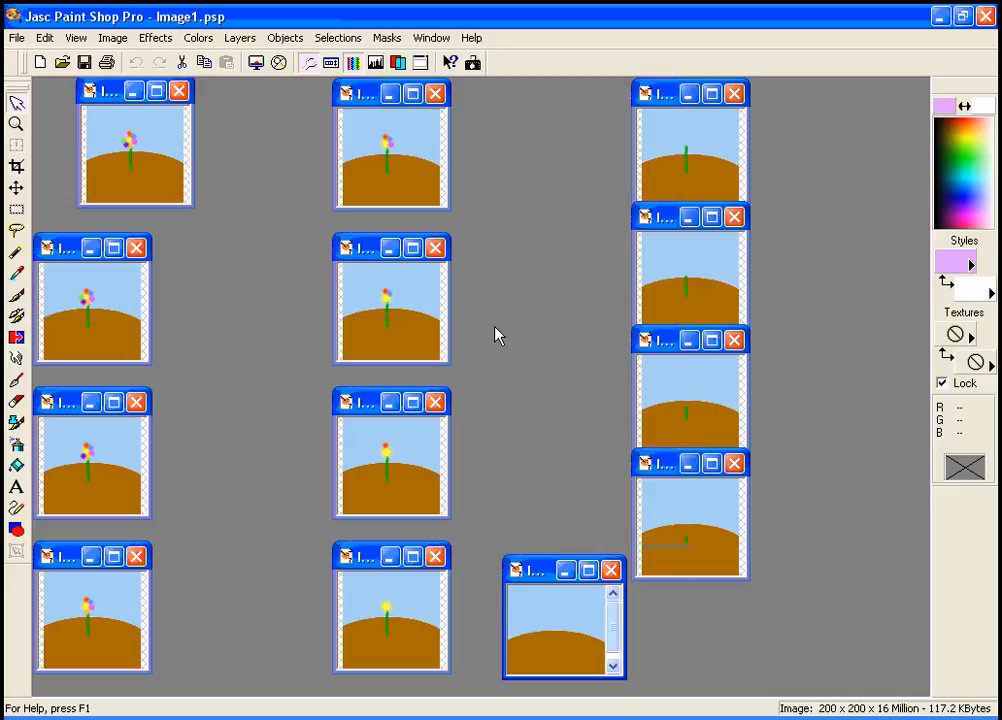
pyautogui.moveTo(655, 460); pyautogui.dragTo(531, 432)
pyautogui.moveTo(655, 347); pyautogui.dragTo(509, 297)
pyautogui.moveTo(666, 223); pyautogui.dragTo(512, 161)
pyautogui.moveTo(662, 98); pyautogui.dragTo(517, 102)
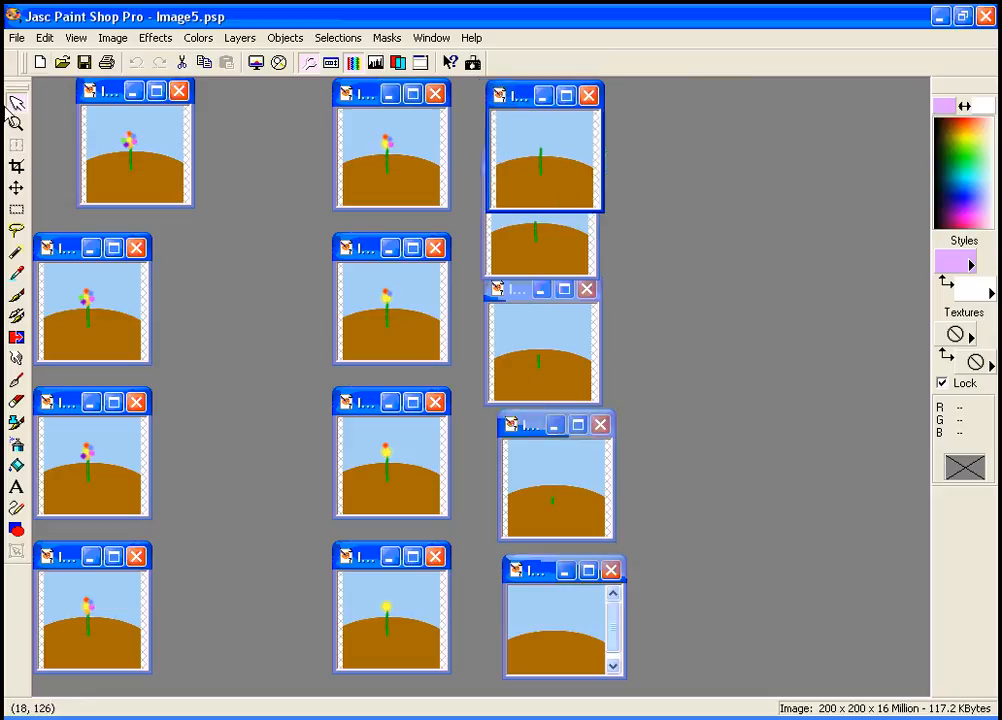
# - Create a 200 × 200 pixel image with a transparent background and 16.7 million colors, and place its window in the empty workspace
pyautogui.click(40, 63)
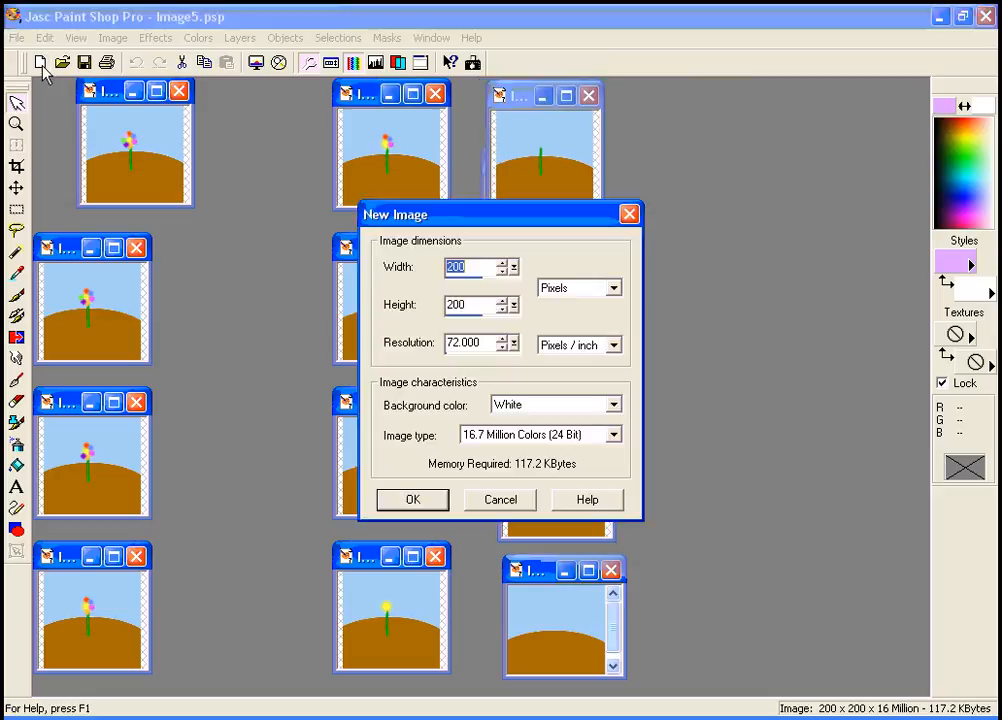
pyautogui.click(615, 408)
pyautogui.scroll(1, 613, 438)
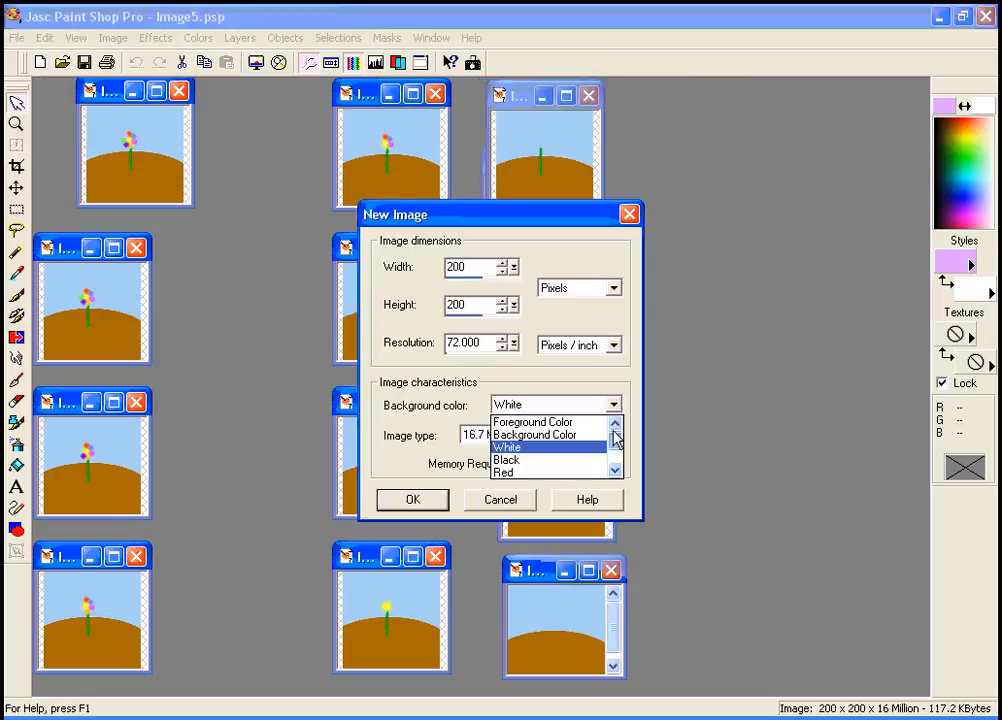
pyautogui.scroll(-1, 615, 455)
pyautogui.click(543, 474)
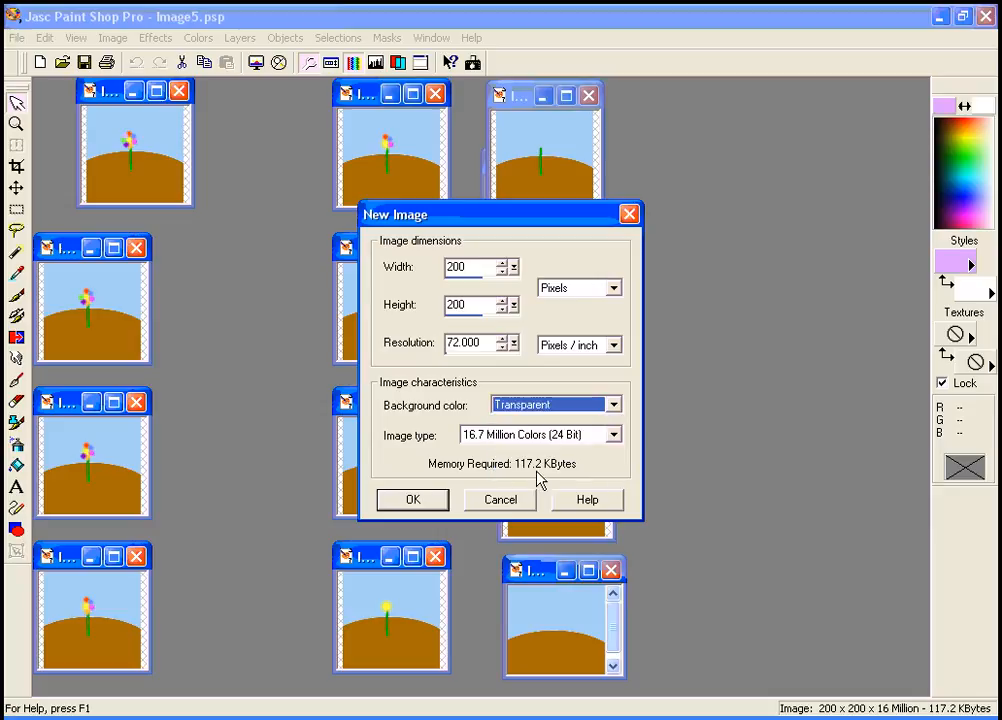
pyautogui.click(416, 499)
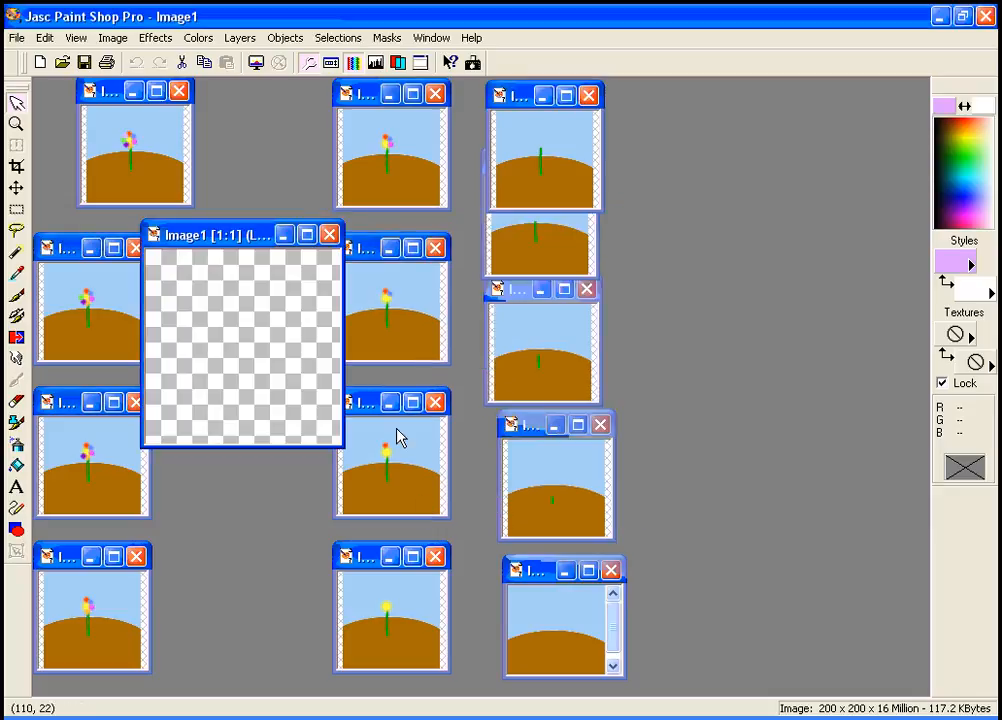
pyautogui.moveTo(248, 238); pyautogui.dragTo(765, 138)
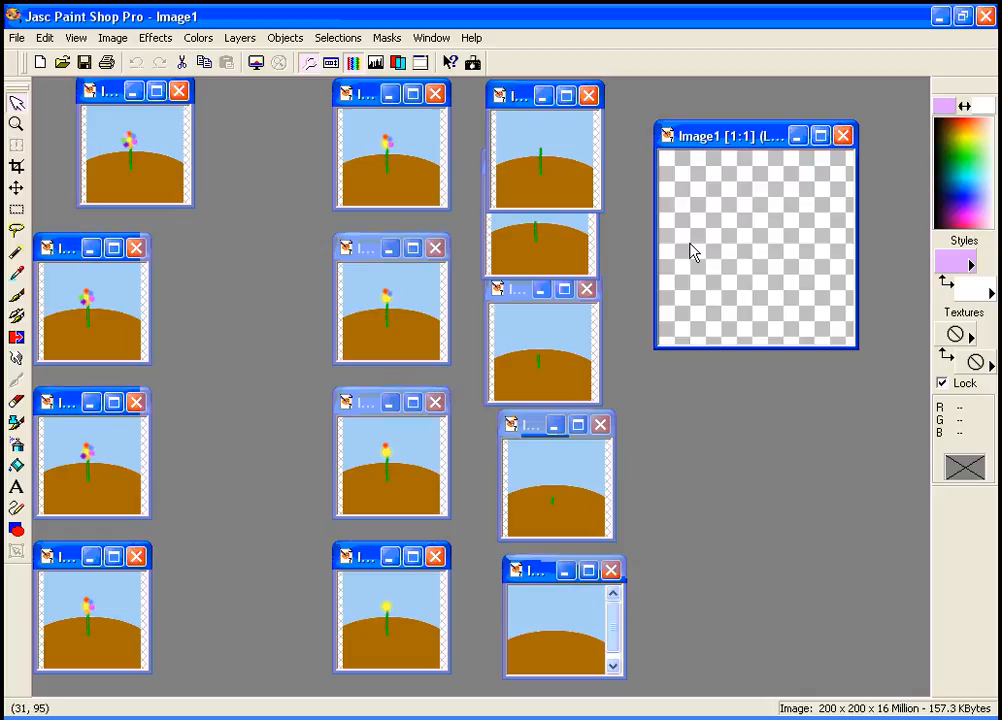
# - Select a cloud shape in the transparent image by combining several ellipse selections with a feather of 3
pyautogui.click(17, 212)
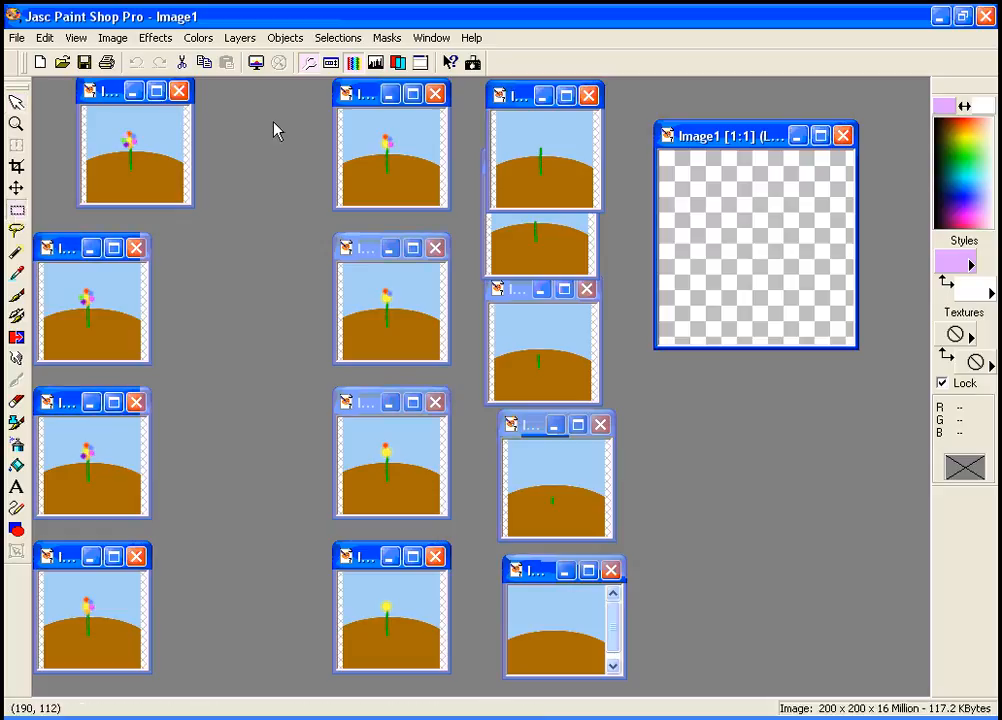
pyautogui.click(333, 63)
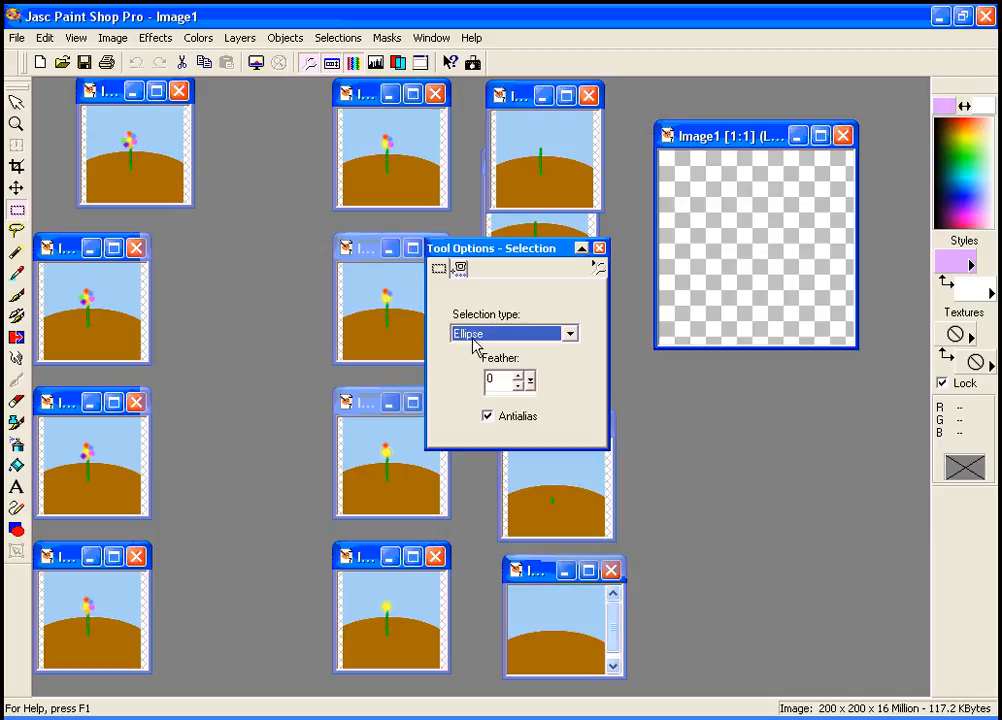
pyautogui.moveTo(739, 231); pyautogui.dragTo(790, 246)
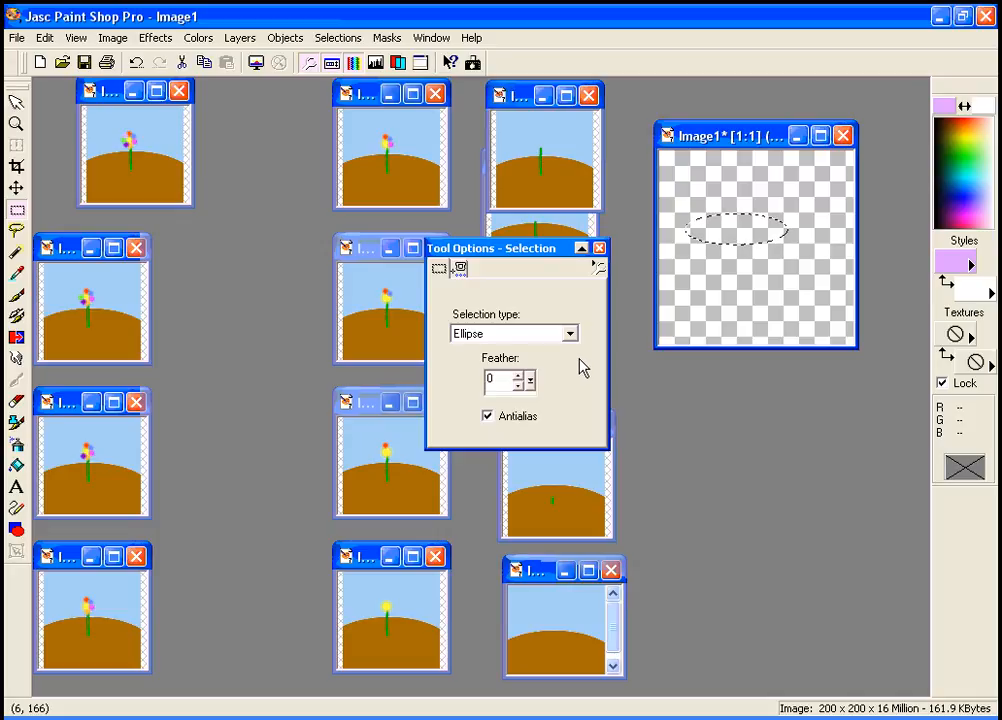
pyautogui.hotkey('ctrl', 'z')
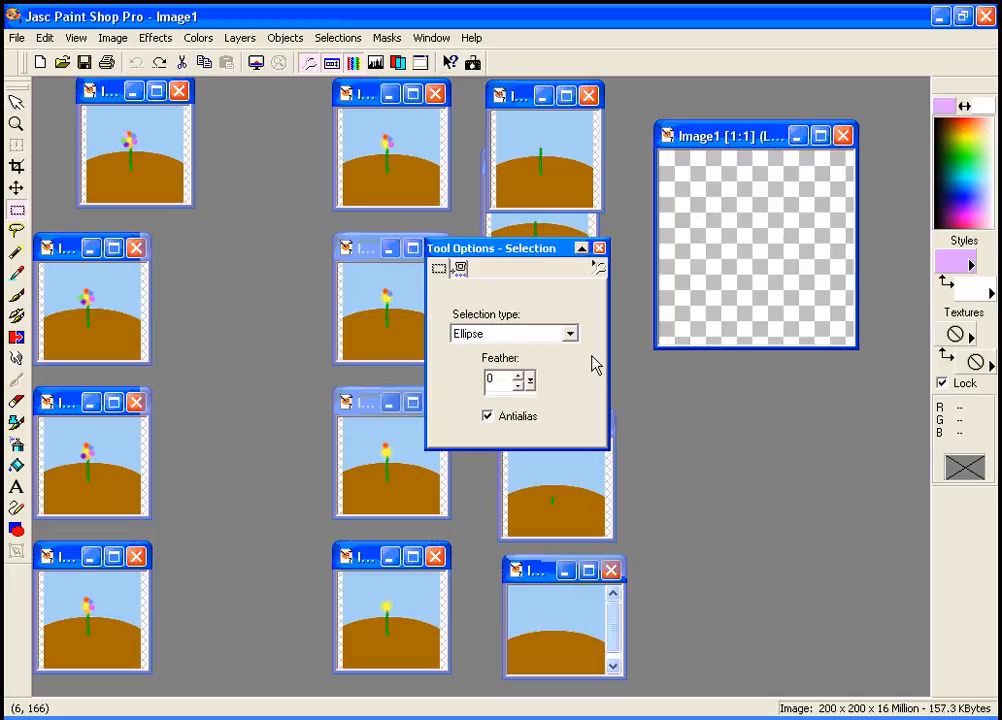
pyautogui.click(519, 377)
pyautogui.moveTo(726, 230); pyautogui.dragTo(761, 243)
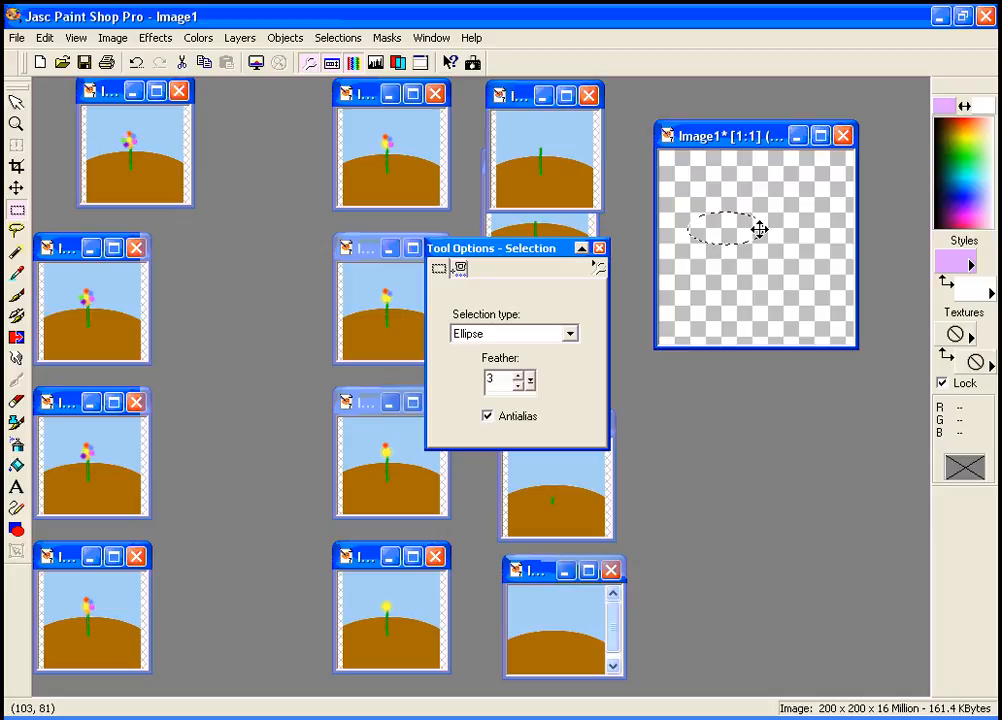
pyautogui.moveTo(745, 208); pyautogui.dragTo(811, 247)
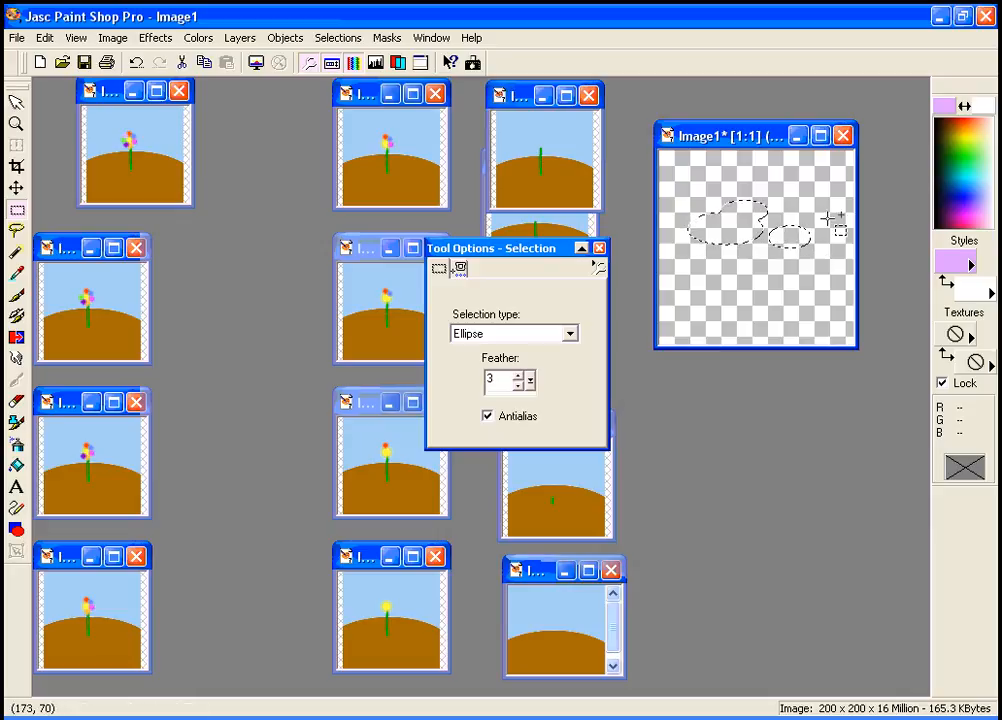
# - Flood fill the cloud-shaped selections with a pale lavender color
pyautogui.click(17, 467)
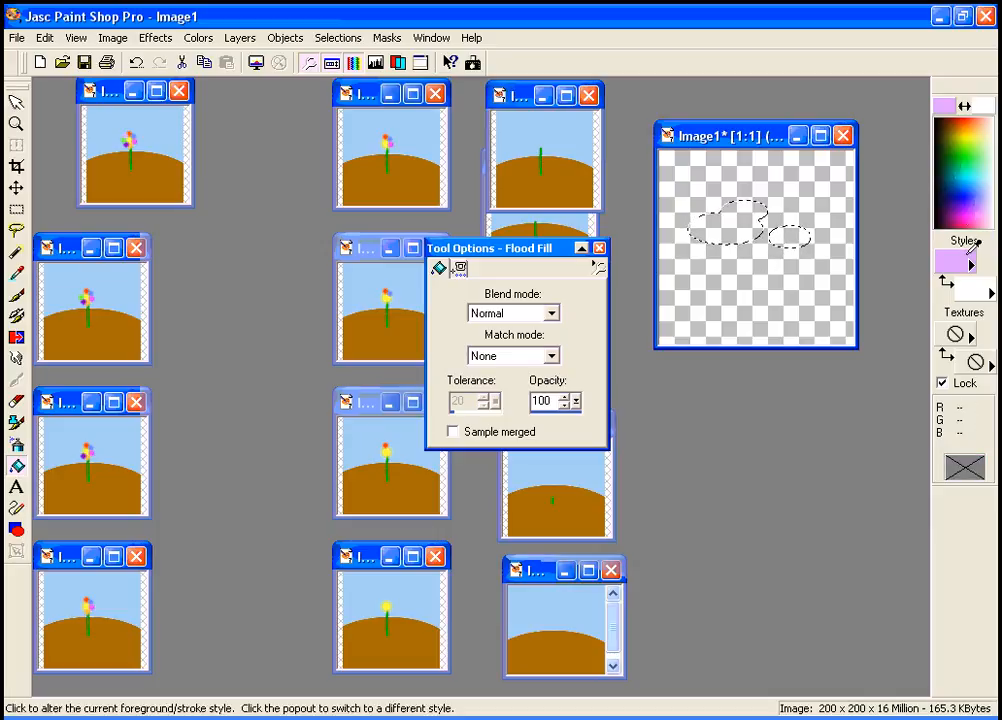
pyautogui.click(996, 185)
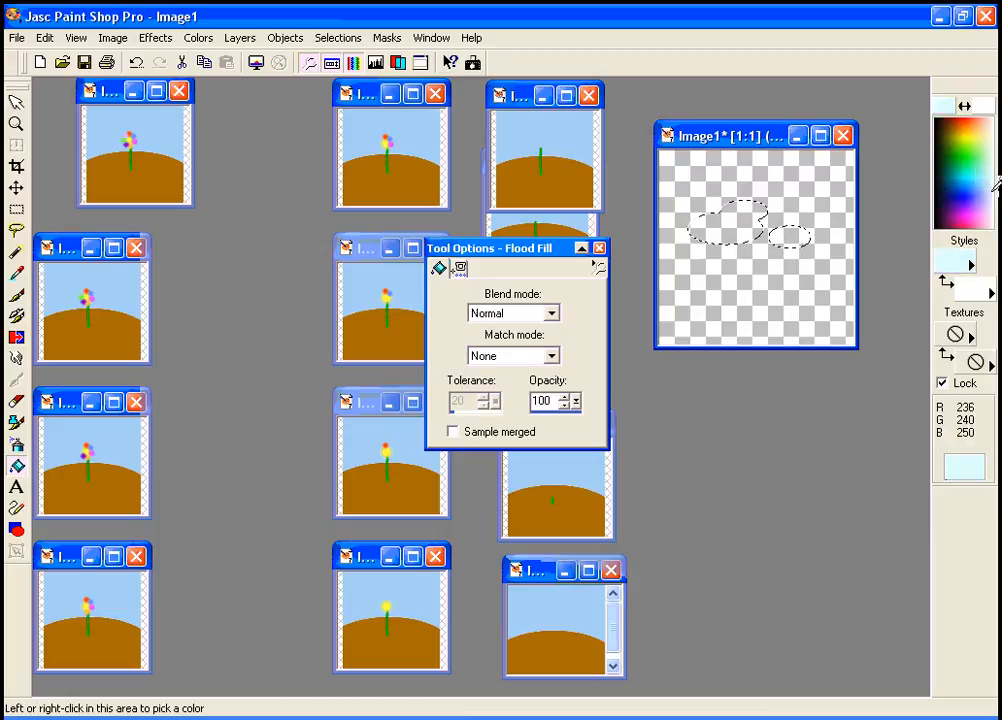
pyautogui.click(995, 183)
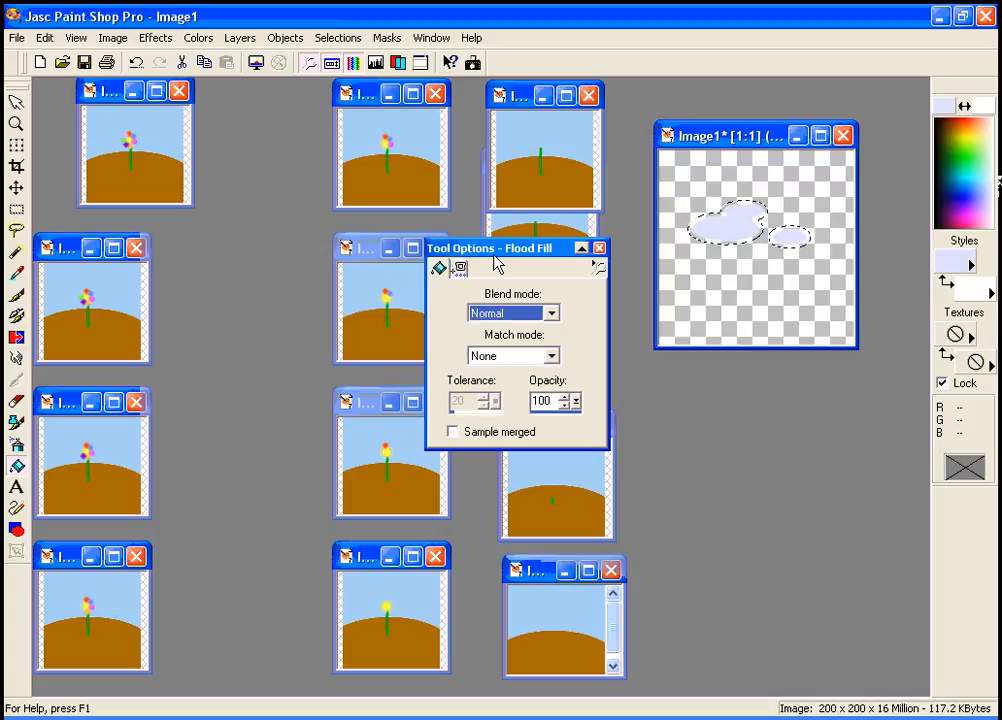
# - Move the tool options palette clear of the frames, restore Image1.psp to 1:1 zoom and reposition its window
pyautogui.moveTo(497, 249); pyautogui.dragTo(774, 411)
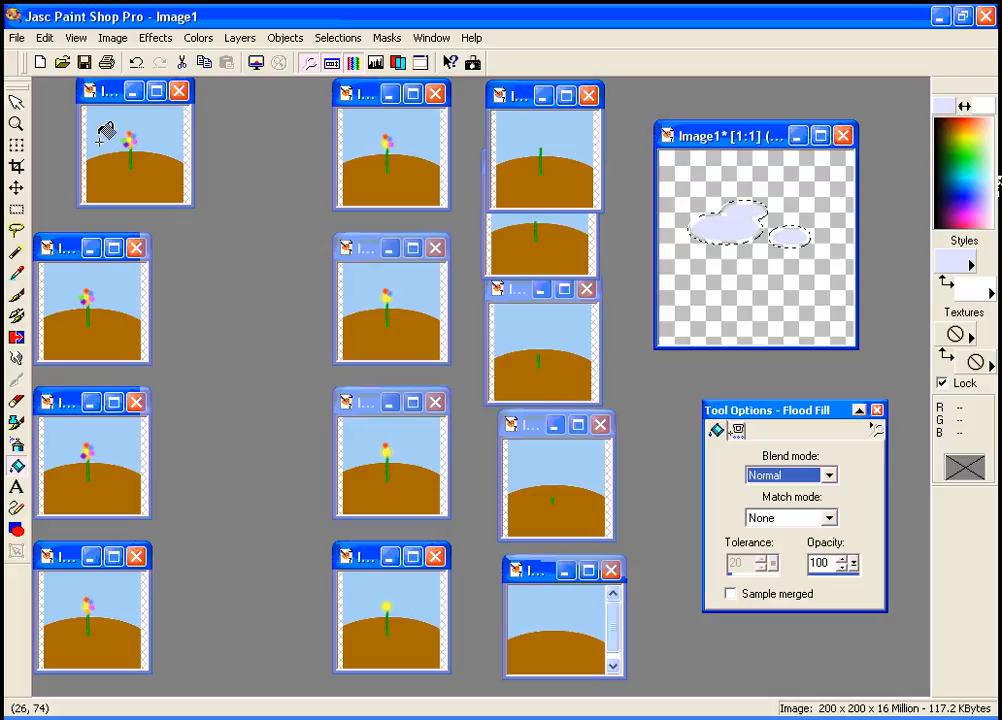
pyautogui.click(16, 102)
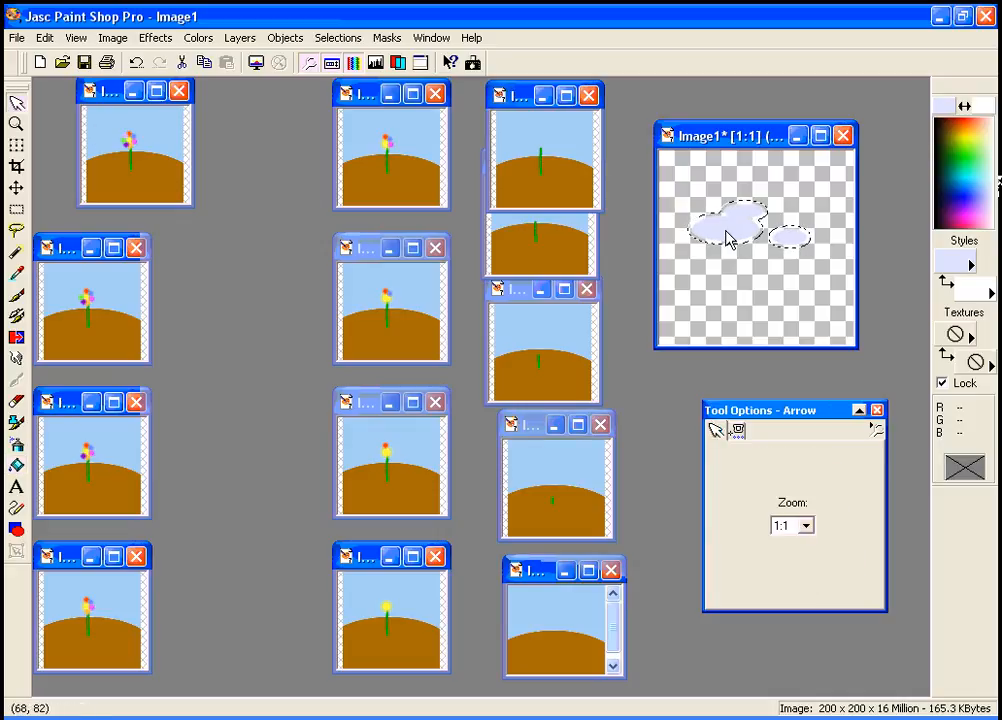
pyautogui.click(541, 569)
pyautogui.scroll(1, 542, 569)
pyautogui.moveTo(555, 569); pyautogui.dragTo(565, 449)
pyautogui.scroll(-1, 545, 493)
pyautogui.scroll(1, 545, 493)
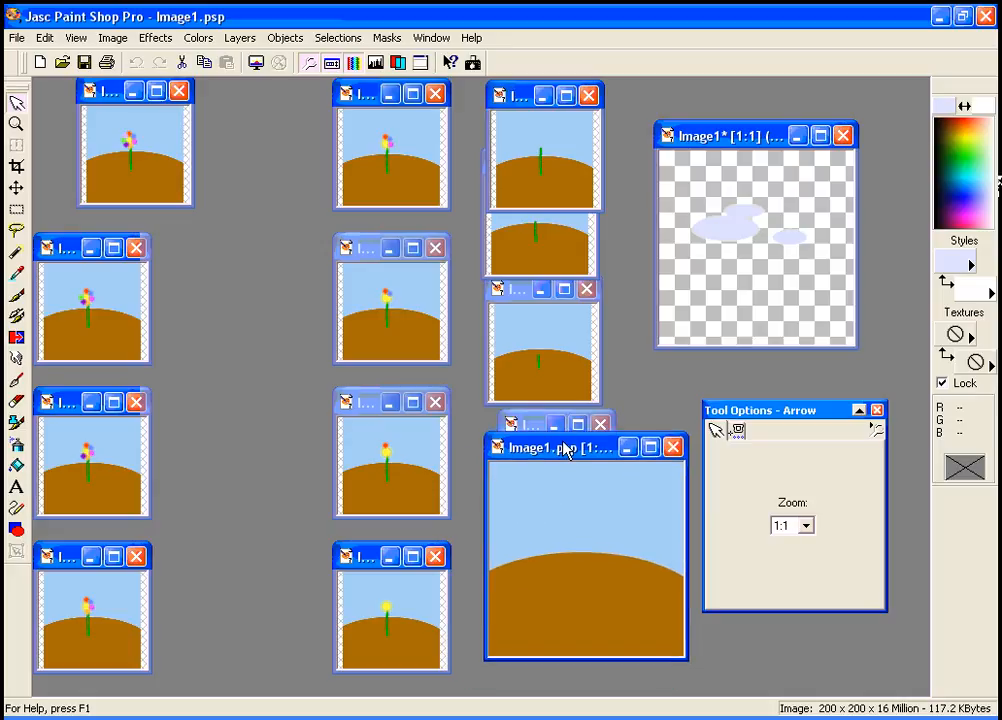
# - Copy the selected clouds from the transparent image and make the Image1.psp frame active again
pyautogui.click(740, 245)
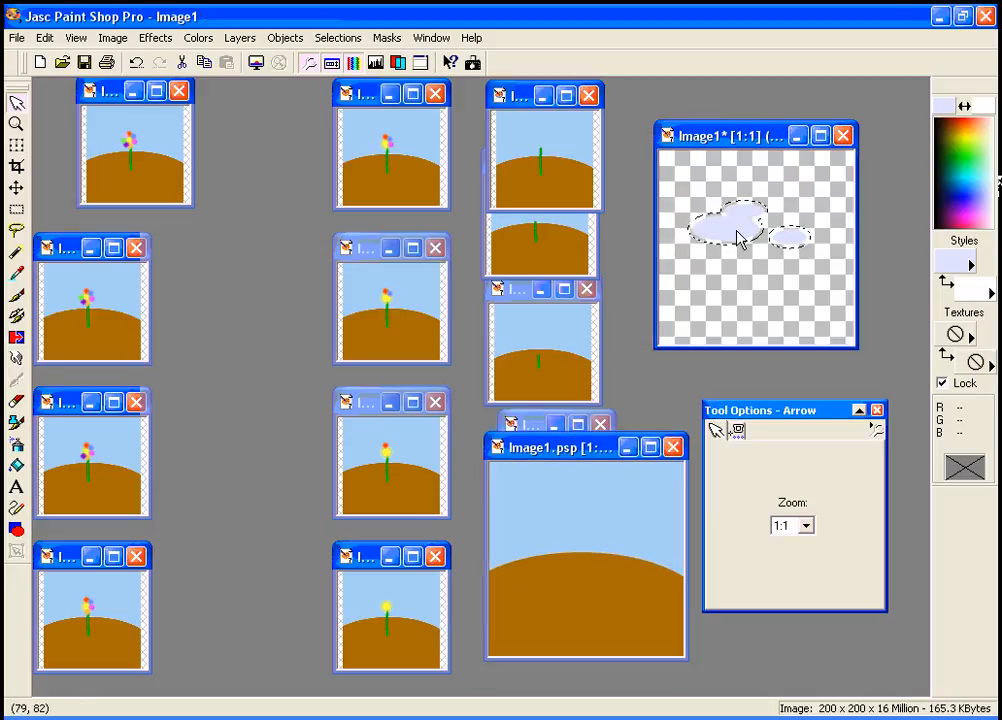
pyautogui.click(46, 40)
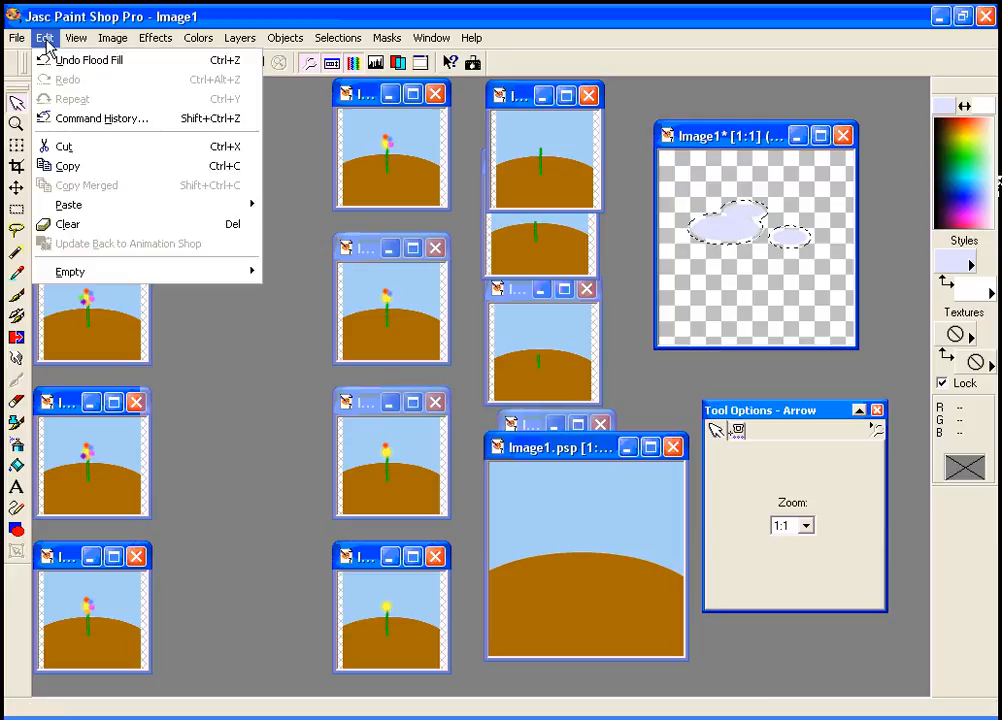
pyautogui.click(103, 176)
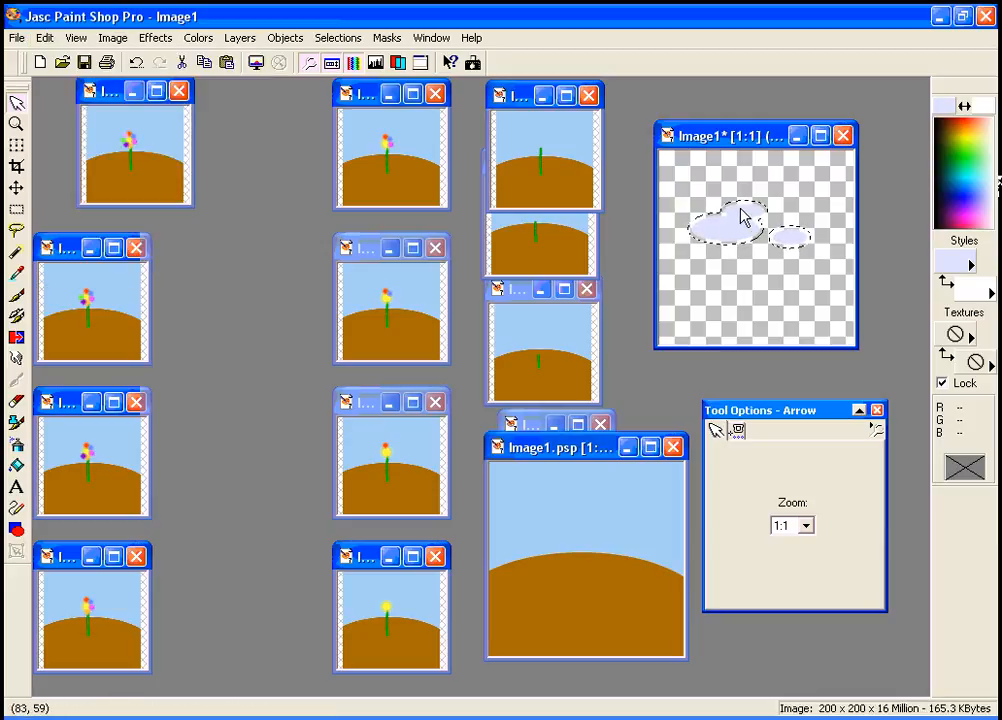
pyautogui.moveTo(577, 449); pyautogui.dragTo(574, 431)
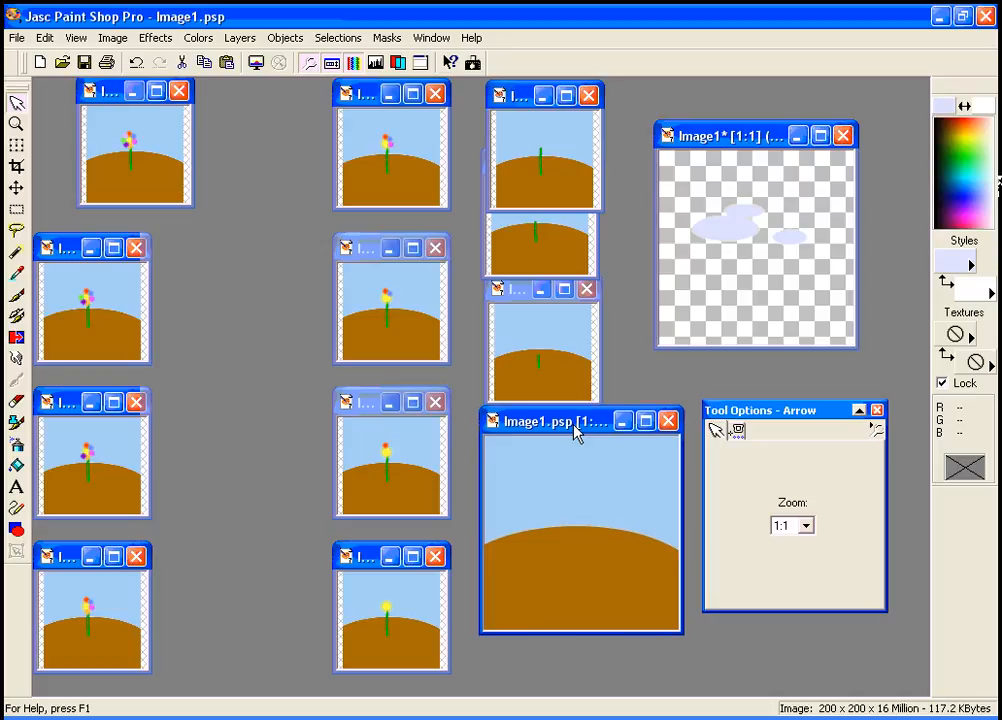
# - Paste the clouds into Image1.psp as a new selection with only their tip inside the sky's right edge, and deselect them
pyautogui.click(45, 40)
pyautogui.click(45, 40)
pyautogui.moveTo(112, 205)
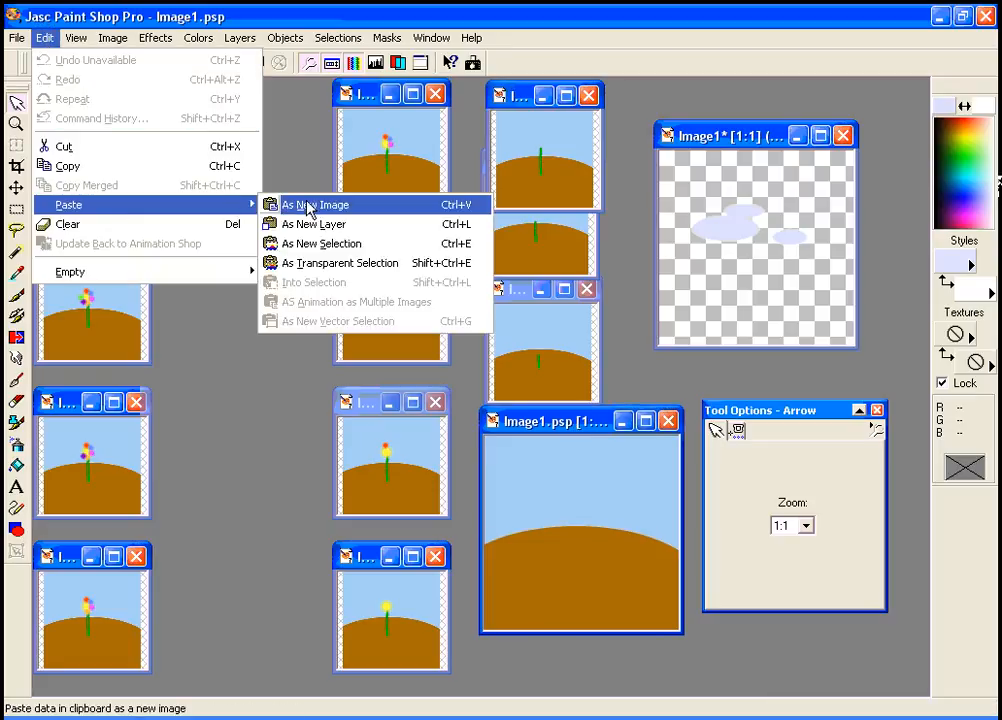
pyautogui.click(323, 245)
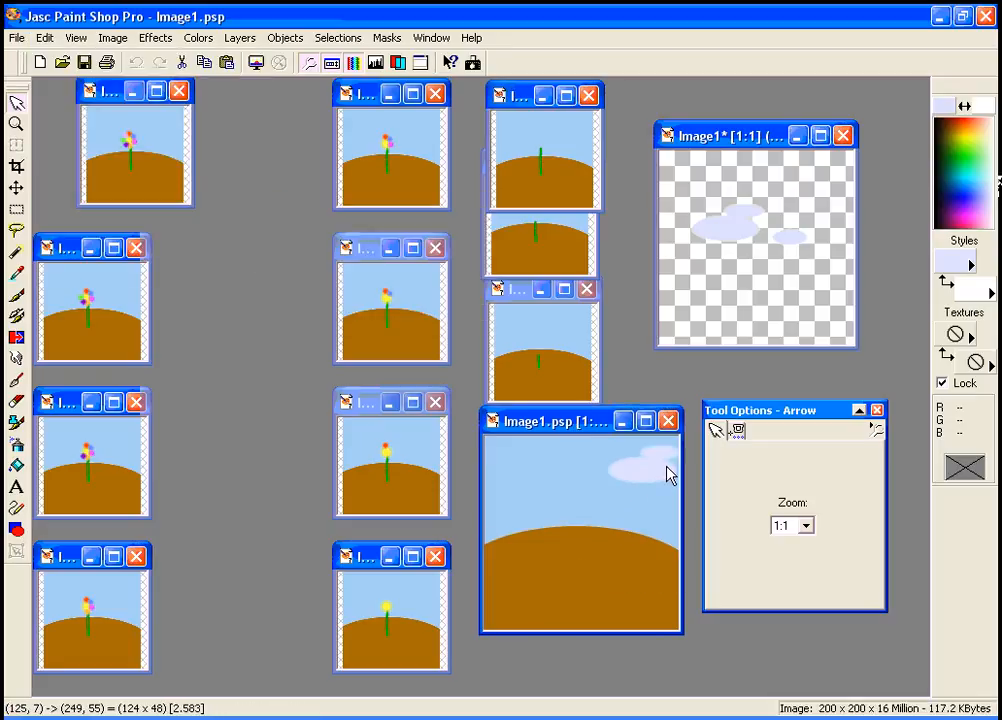
pyautogui.click(733, 468)
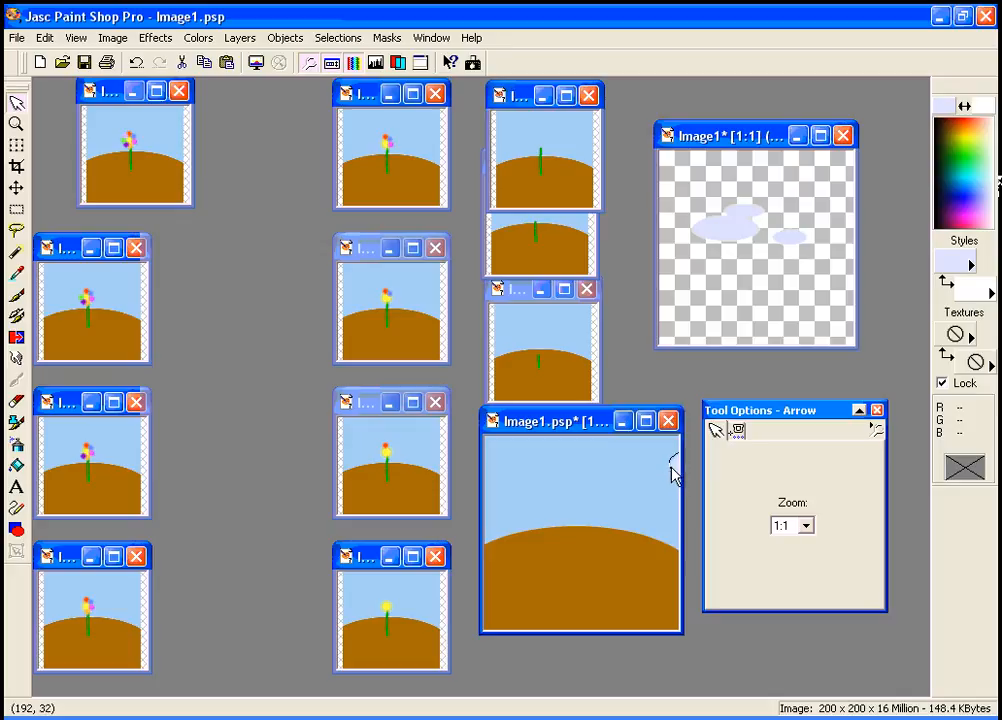
pyautogui.click(338, 38)
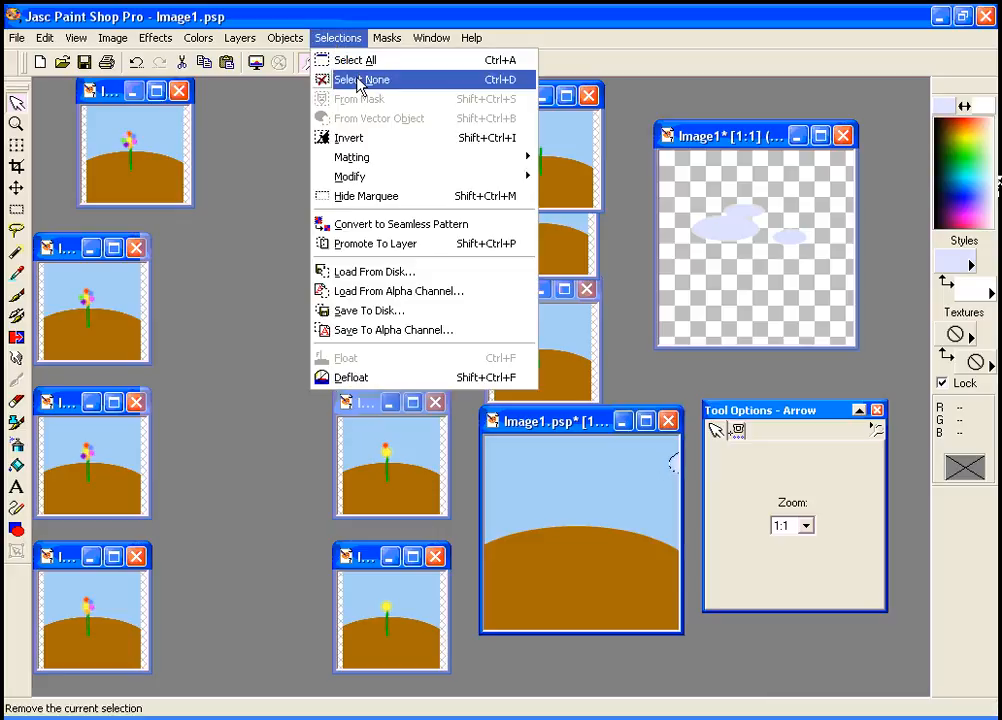
pyautogui.click(358, 80)
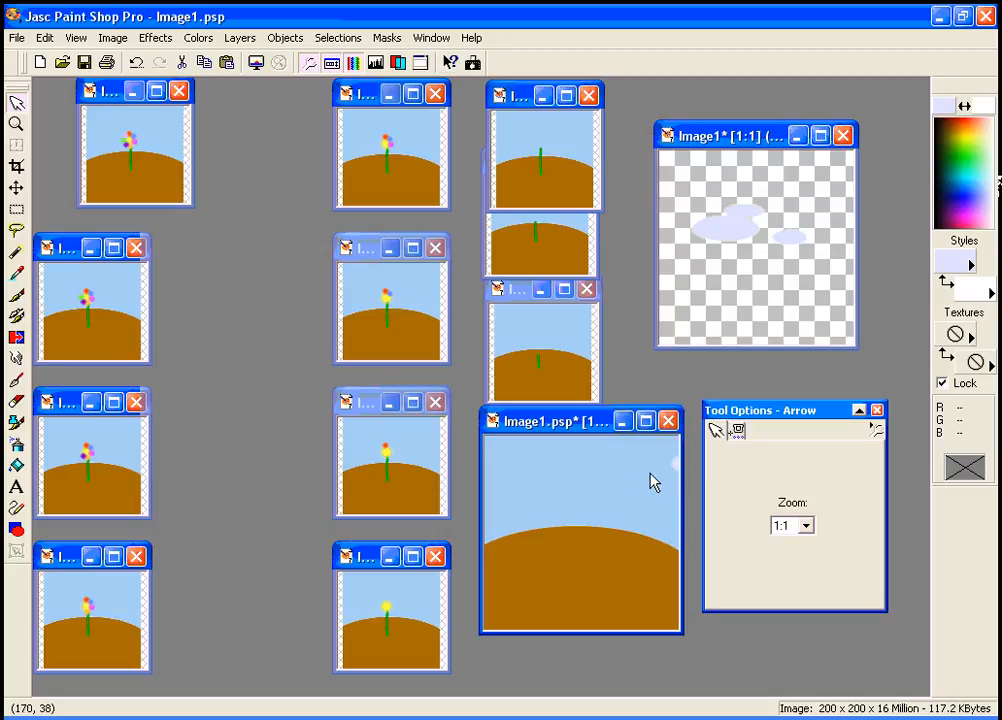
# - Close the tool options palette and move the finished Image1.psp frame beneath the transparent cloud image
pyautogui.click(521, 291)
pyautogui.moveTo(566, 429); pyautogui.dragTo(726, 459)
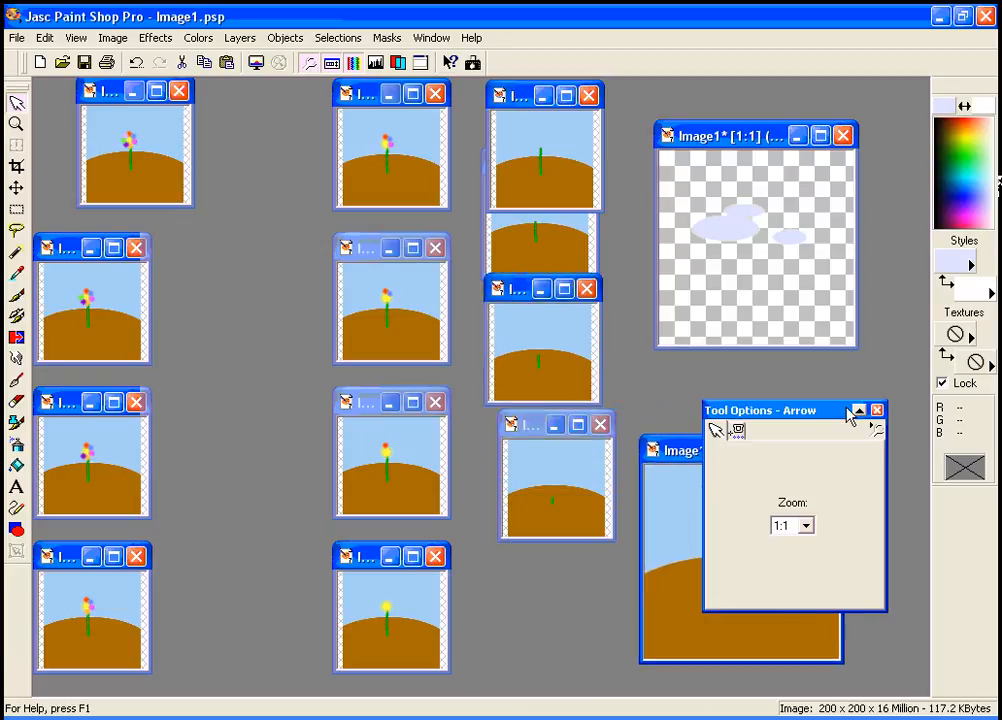
pyautogui.click(877, 410)
pyautogui.moveTo(714, 457); pyautogui.dragTo(782, 377)
# - Zoom Image2.psp to 1:1 and place its window beside Image1.psp
pyautogui.click(533, 425)
pyautogui.scroll(1, 542, 446)
pyautogui.moveTo(548, 430); pyautogui.dragTo(578, 452)
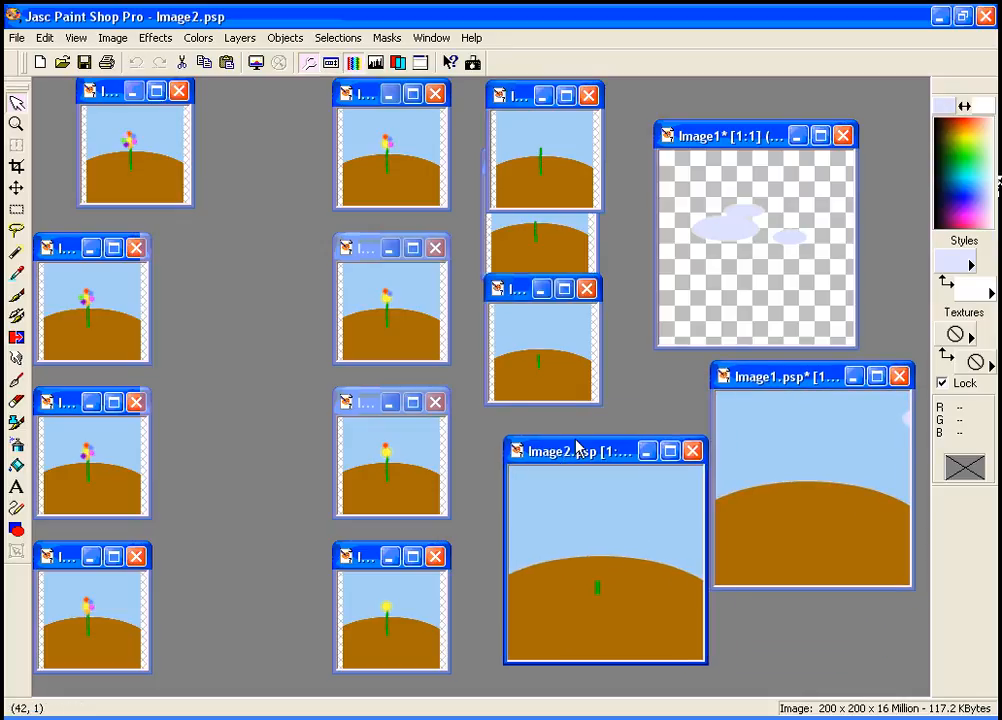
# - Copy the clouds and paste them into Image2.psp as a new selection at about (176, 2), slightly further into the sky, and deselect them
pyautogui.click(738, 139)
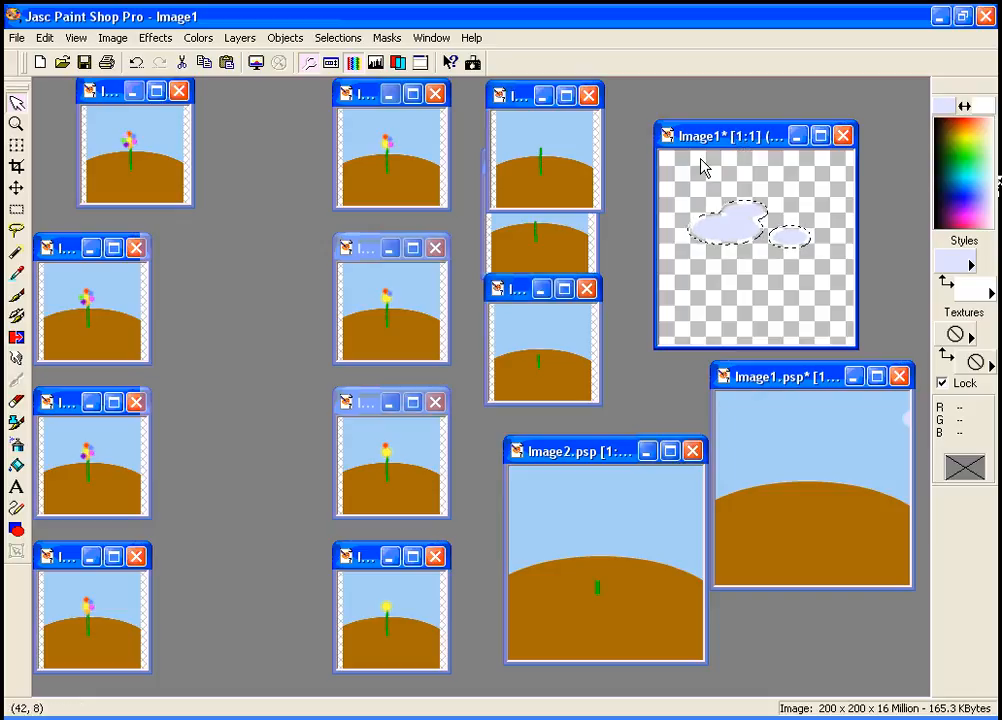
pyautogui.click(593, 452)
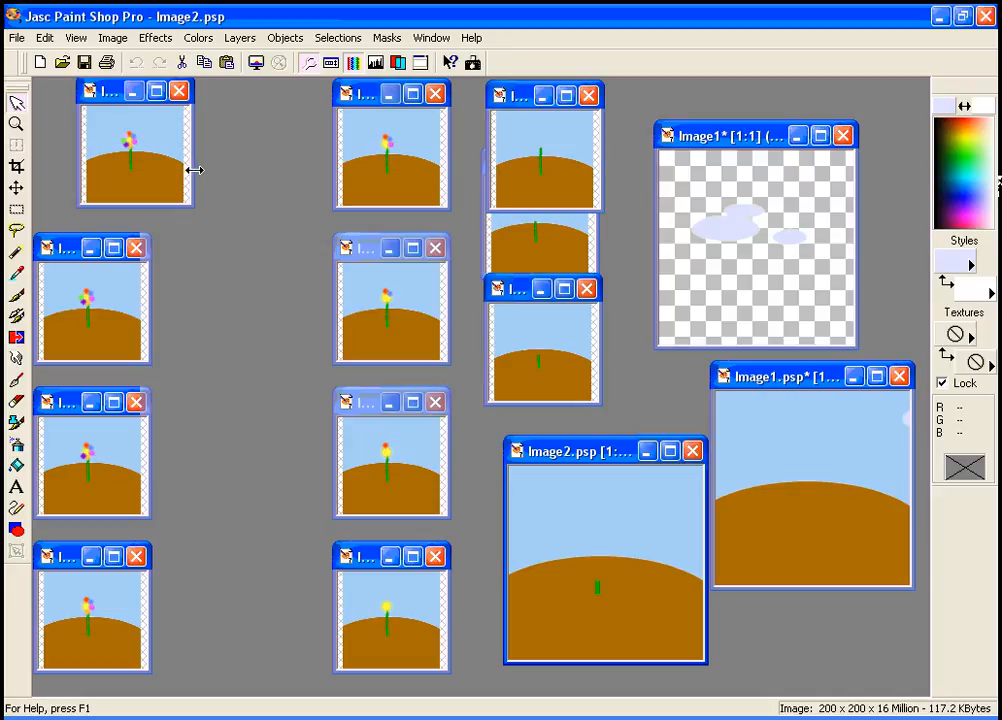
pyautogui.click(45, 40)
pyautogui.moveTo(211, 212)
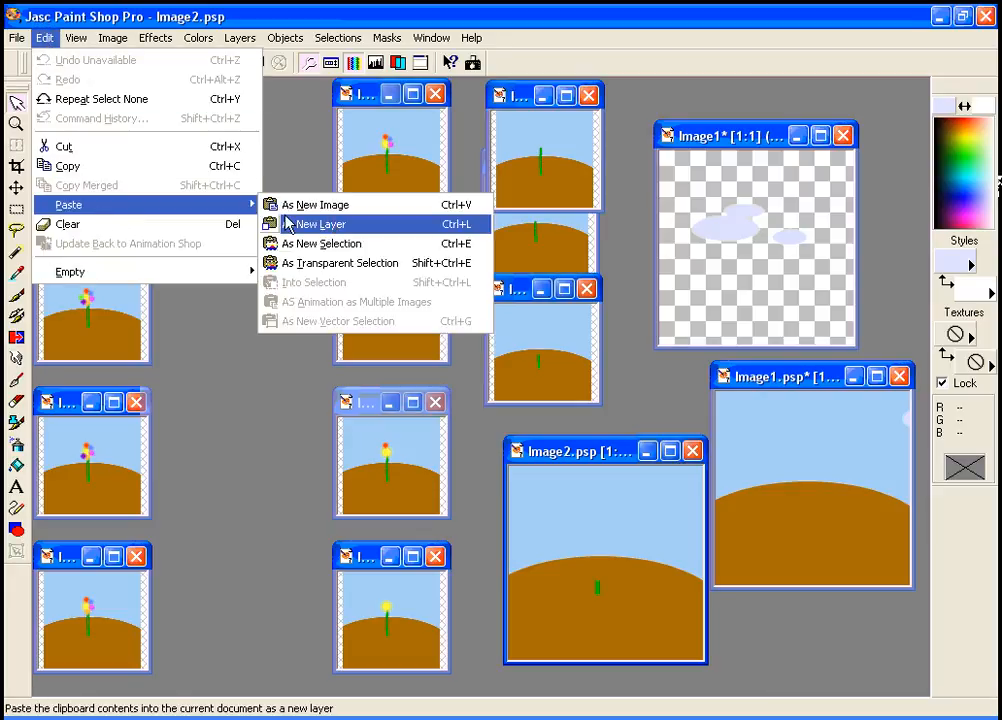
pyautogui.click(462, 250)
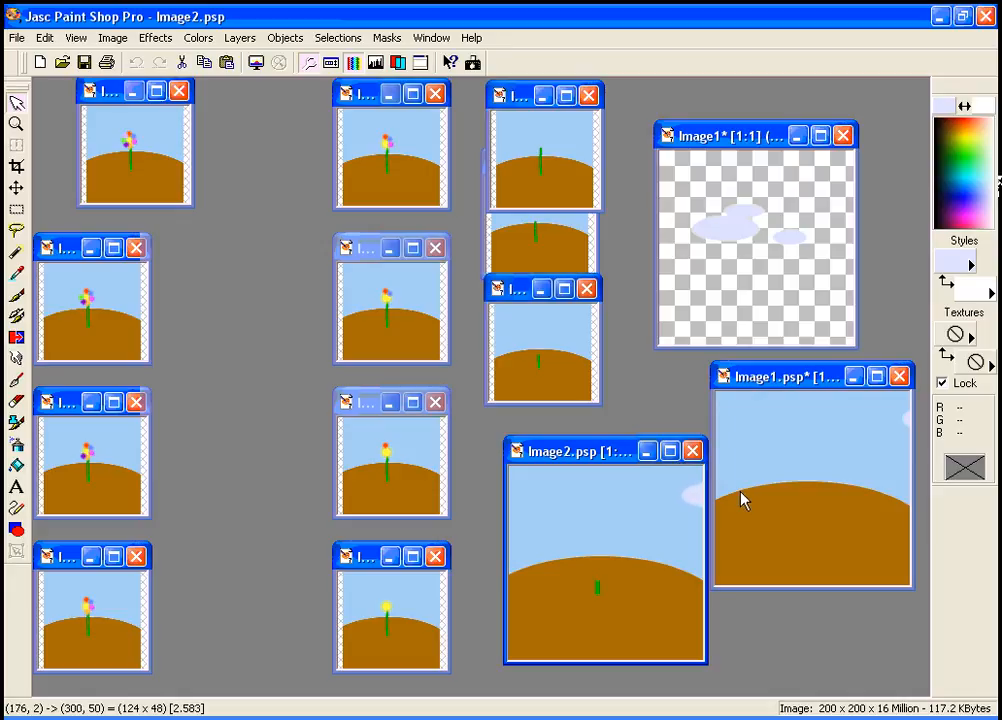
pyautogui.click(742, 500)
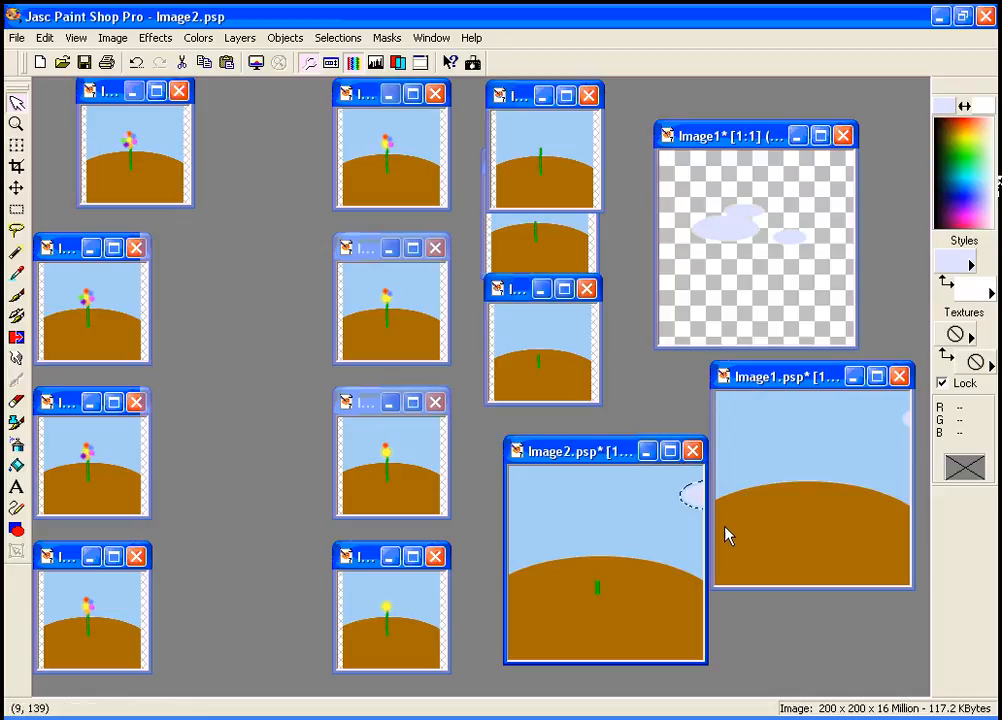
pyautogui.click(340, 38)
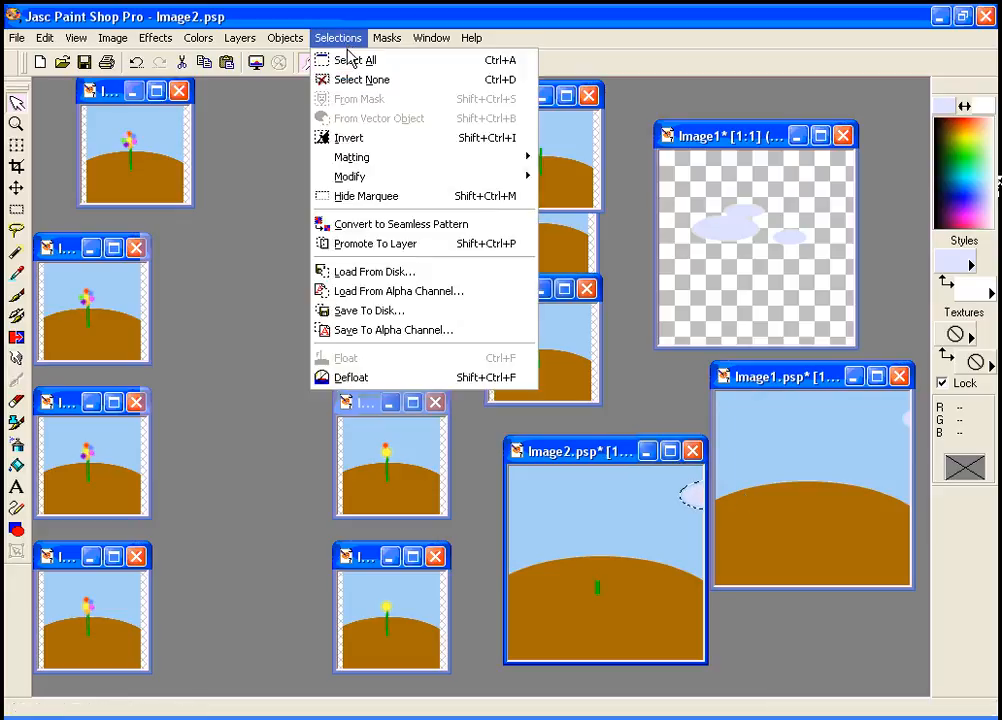
pyautogui.click(508, 85)
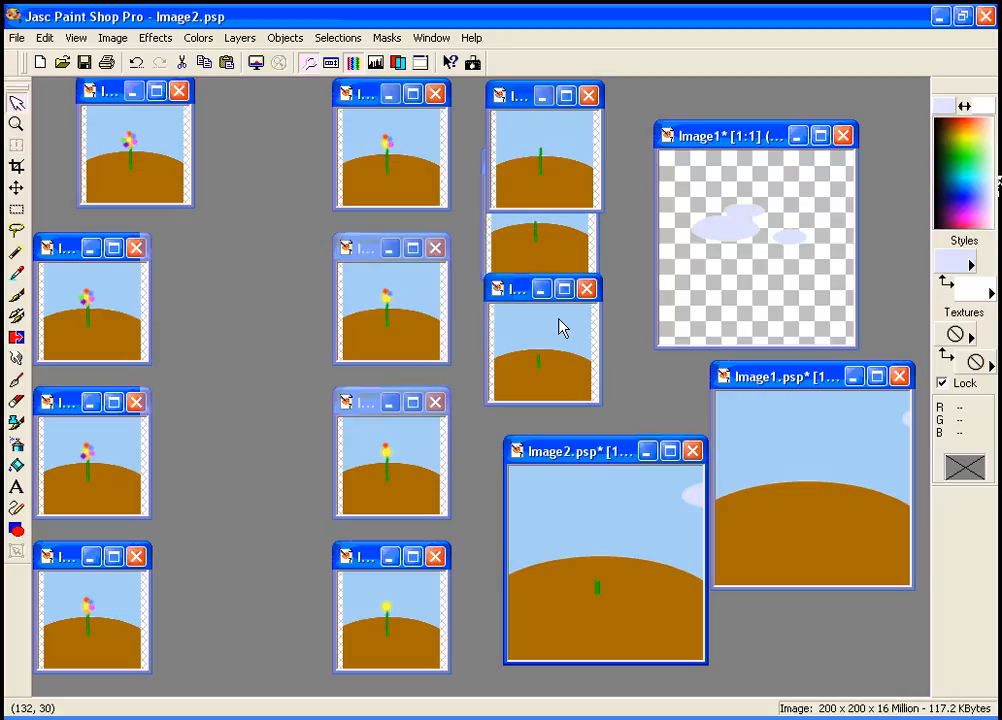
# - Zoom Image3.psp to 1:1, line up the Image1.psp and Image2.psp windows, and place Image3.psp over Image1.psp
pyautogui.moveTo(523, 297); pyautogui.dragTo(465, 212)
pyautogui.scroll(1, 532, 432)
pyautogui.moveTo(580, 462); pyautogui.dragTo(555, 456)
pyautogui.moveTo(765, 382); pyautogui.dragTo(752, 445)
pyautogui.click(600, 450)
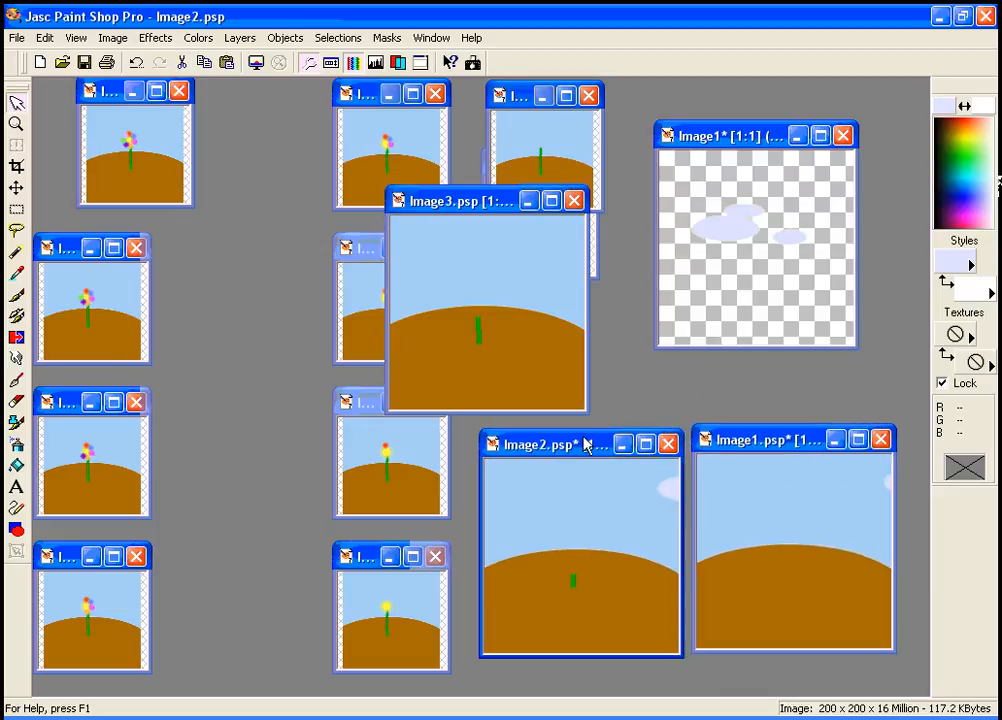
pyautogui.moveTo(483, 204); pyautogui.dragTo(783, 449)
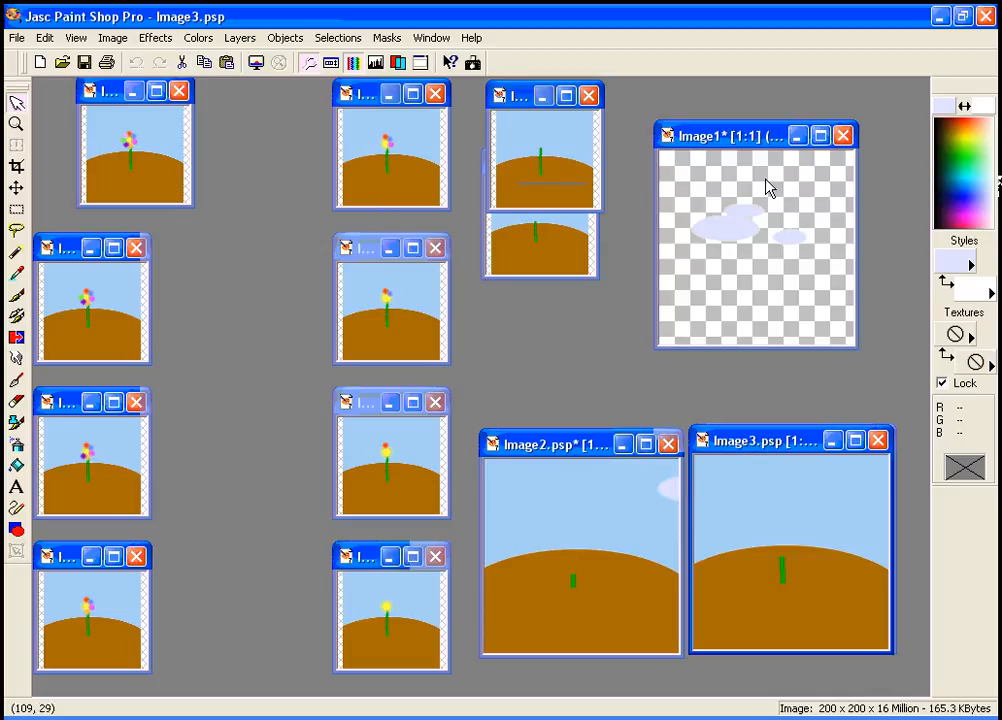
# - Move the transparent cloud image above Image3.psp and paste its clouds into that frame as a new selection at about (161, 8)
pyautogui.moveTo(760, 145); pyautogui.dragTo(787, 217)
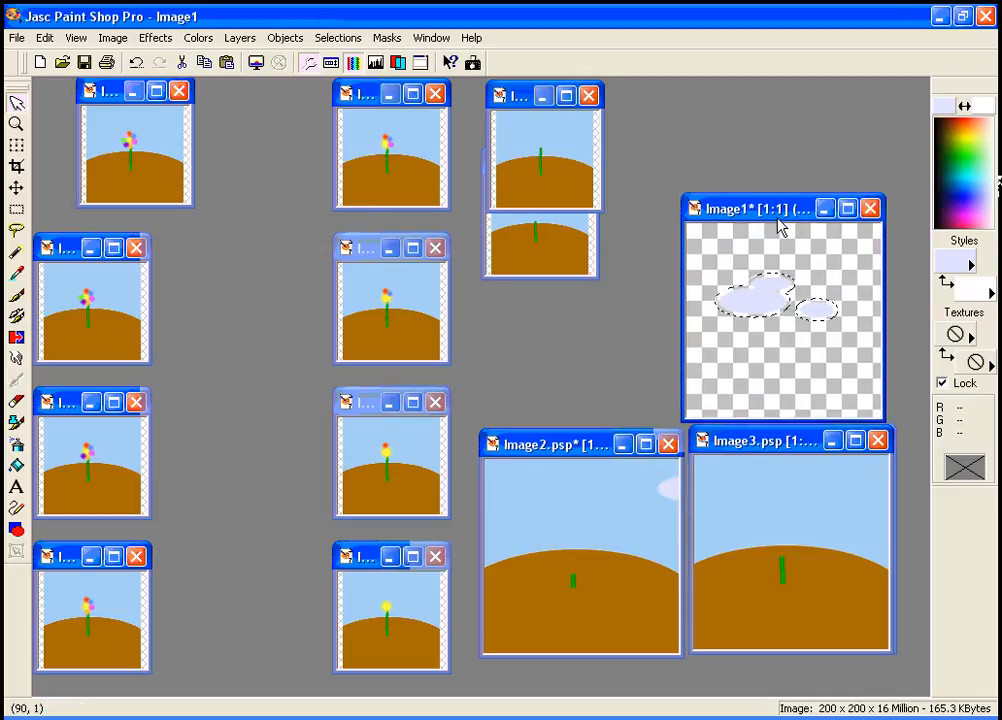
pyautogui.click(781, 450)
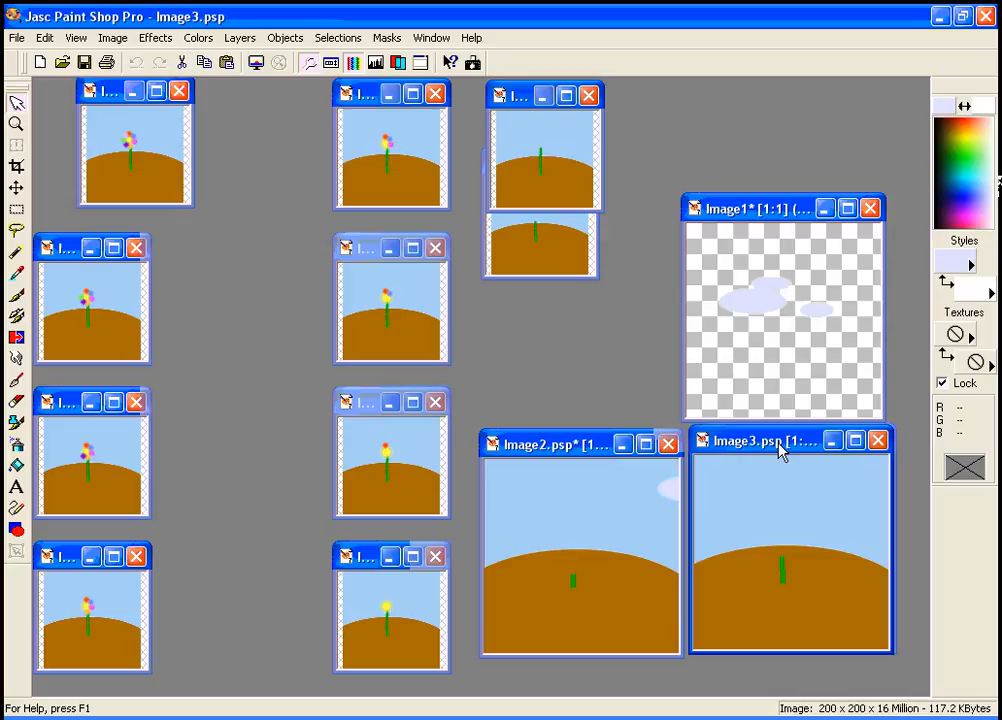
pyautogui.hotkey('ctrl', 'e')
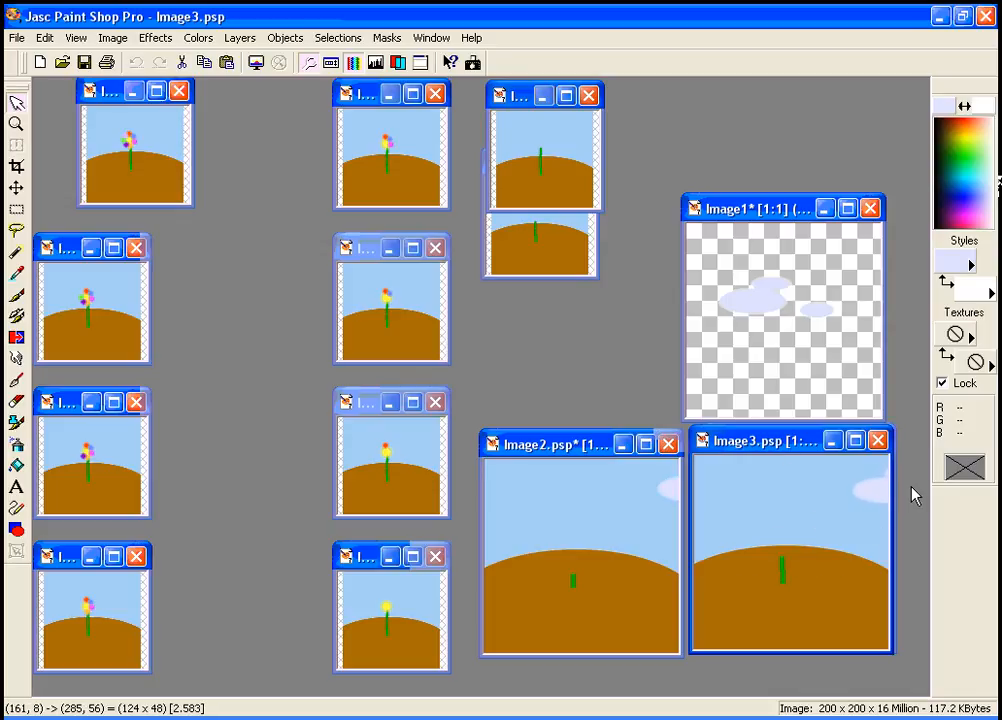
pyautogui.click(910, 495)
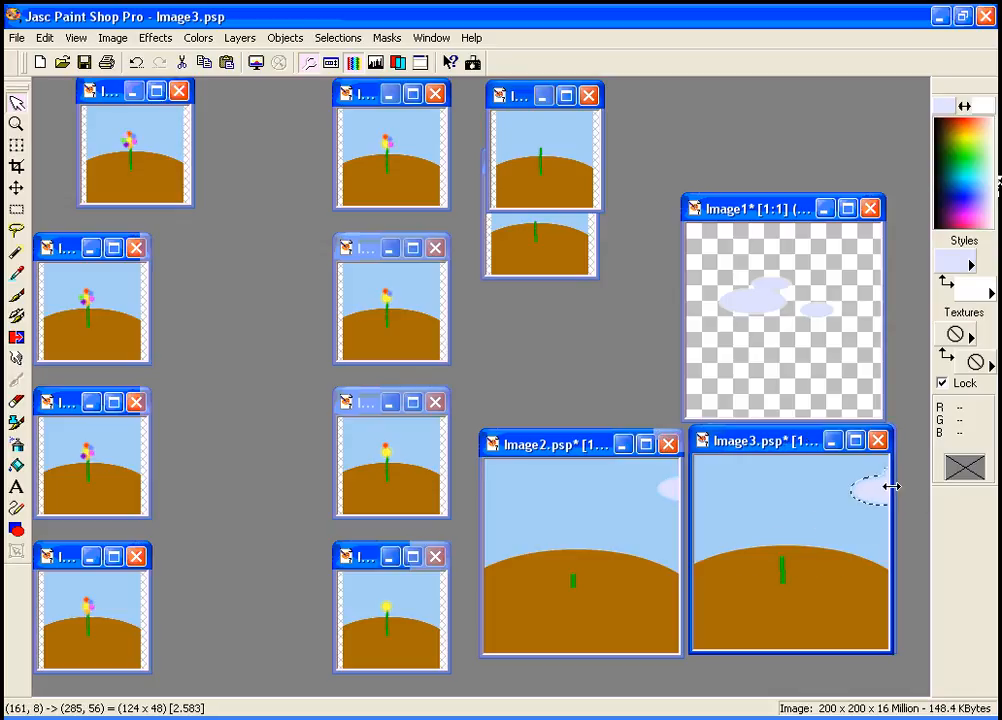
# - Place Image4.psp at 1:1 over Image2.psp and paste the clouds as a selection further left than in Image3.psp, leaving them deselected
pyautogui.click(532, 253)
pyautogui.scroll(1, 540, 255)
pyautogui.moveTo(560, 175); pyautogui.dragTo(555, 445)
pyautogui.click(743, 209)
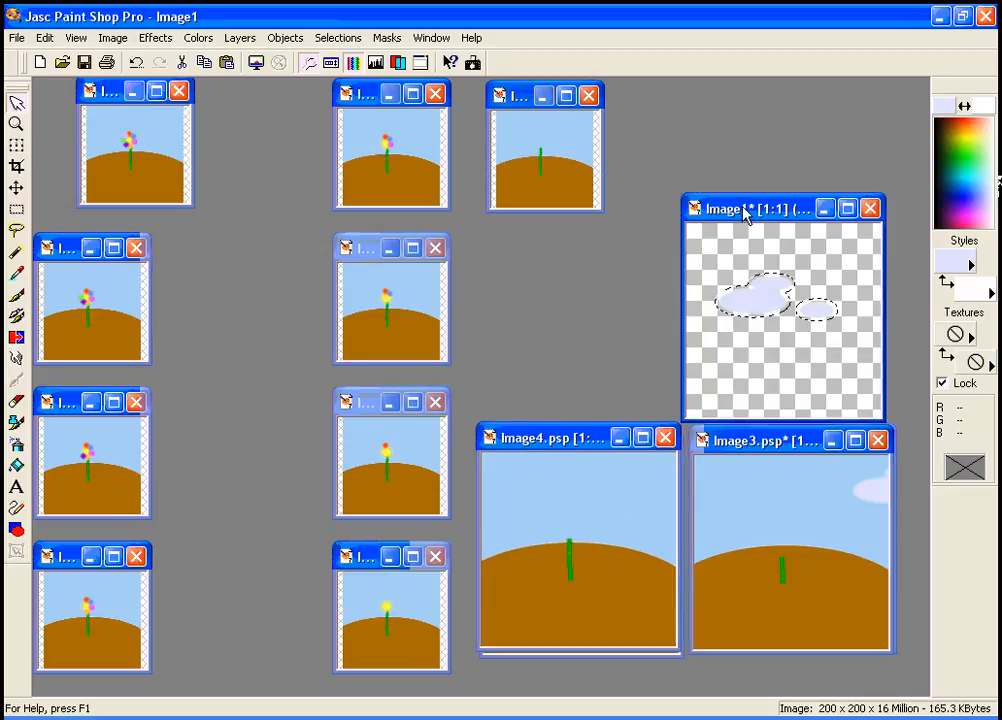
pyautogui.click(584, 445)
pyautogui.hotkey('ctrl', 'e')
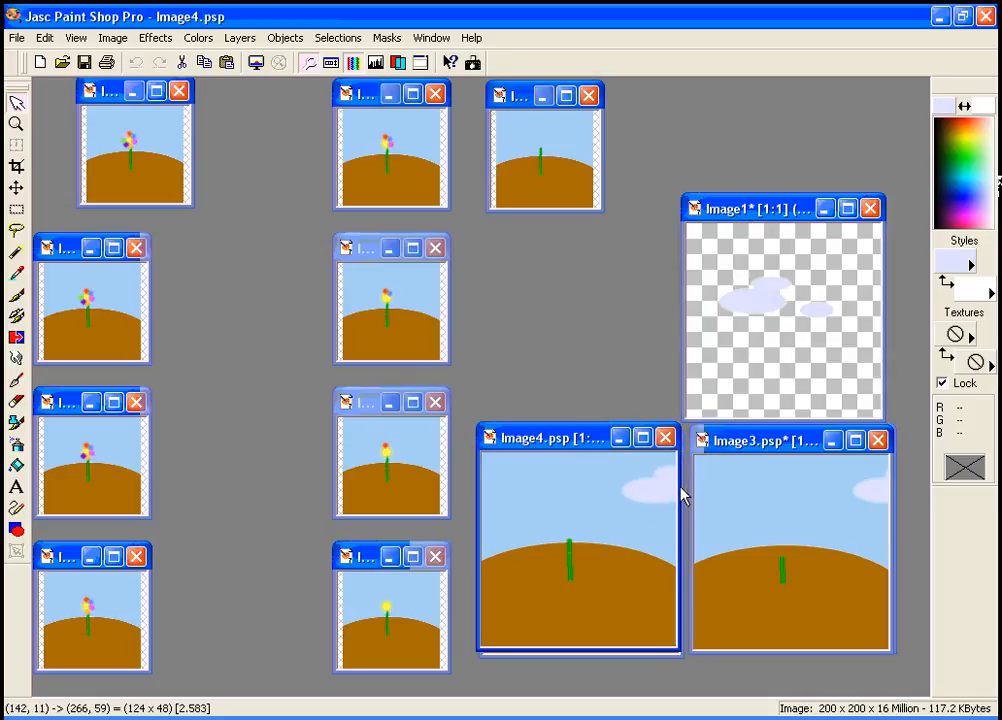
pyautogui.click(680, 490)
pyautogui.hotkey('ctrl', 'd')
# - Place Image5.psp at 1:1 over Image3.psp and paste the clouds with the large one fully inside the sky's right side, leaving them deselected
pyautogui.click(519, 99)
pyautogui.scroll(1, 537, 176)
pyautogui.moveTo(539, 95); pyautogui.dragTo(743, 438)
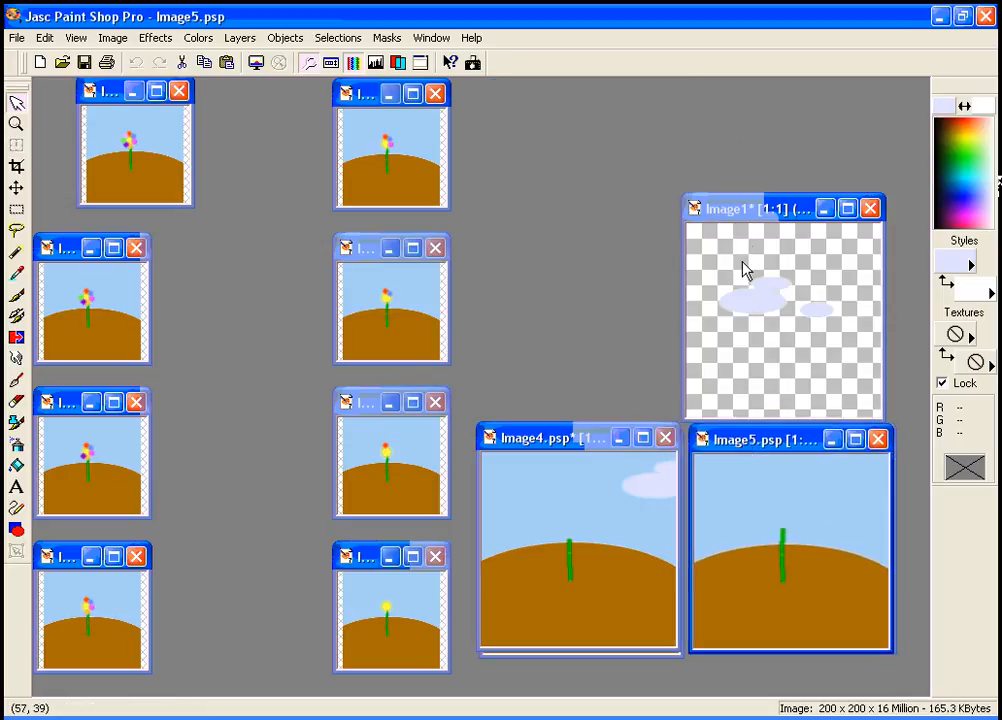
pyautogui.click(745, 213)
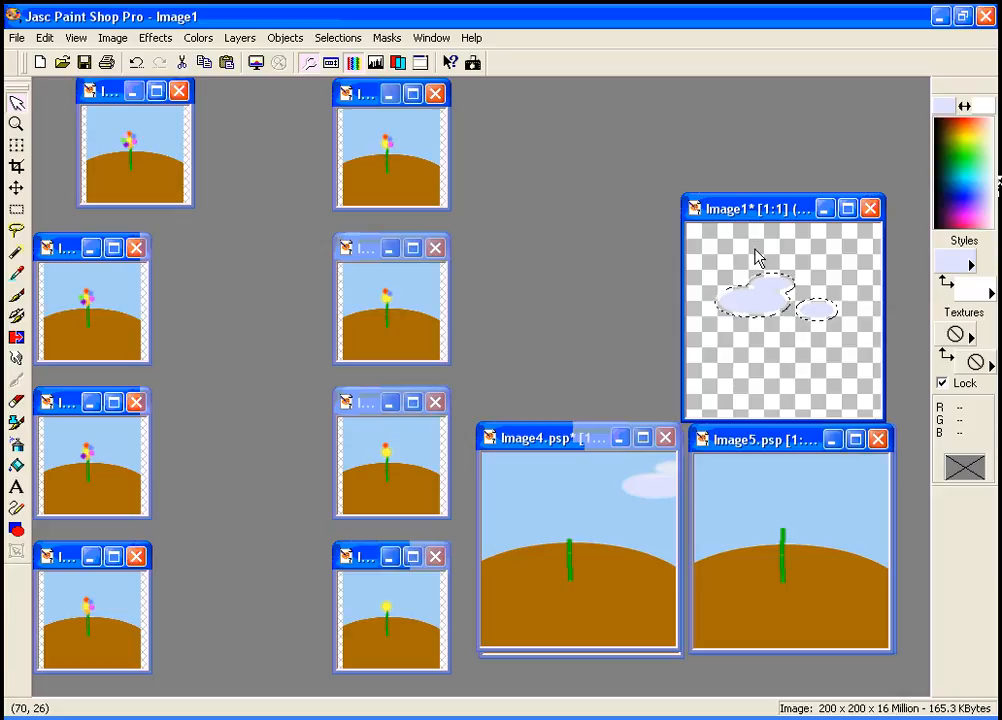
pyautogui.click(771, 445)
pyautogui.hotkey('ctrl', 'e')
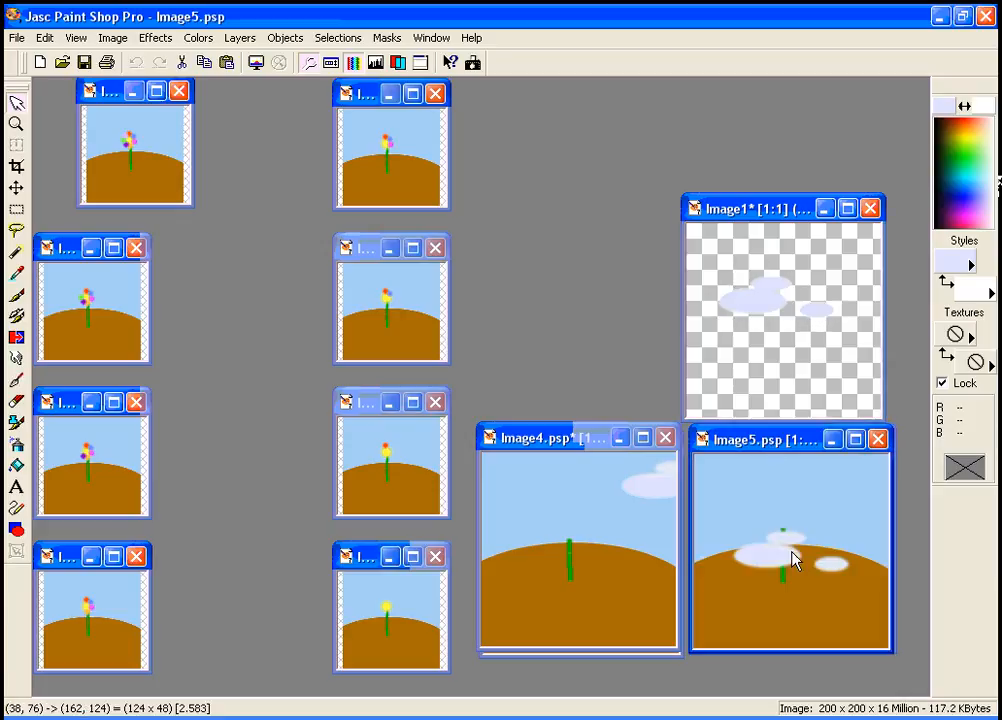
pyautogui.click(865, 490)
pyautogui.hotkey('ctrl', 'd')
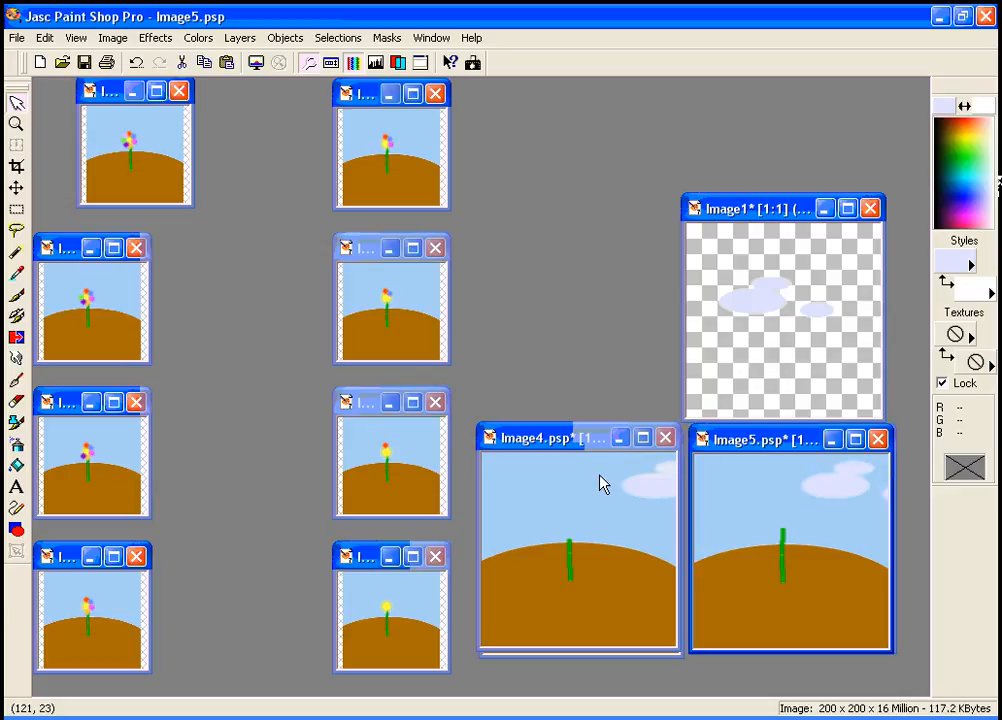
# - Place Image6.psp at 1:1 over Image4.psp and paste the clouds as a selection at about (103, 2), leaving them deselected
pyautogui.click(371, 567)
pyautogui.scroll(1, 372, 565)
pyautogui.moveTo(392, 557); pyautogui.dragTo(557, 443)
pyautogui.scroll(-1, 516, 434)
pyautogui.scroll(1, 518, 433)
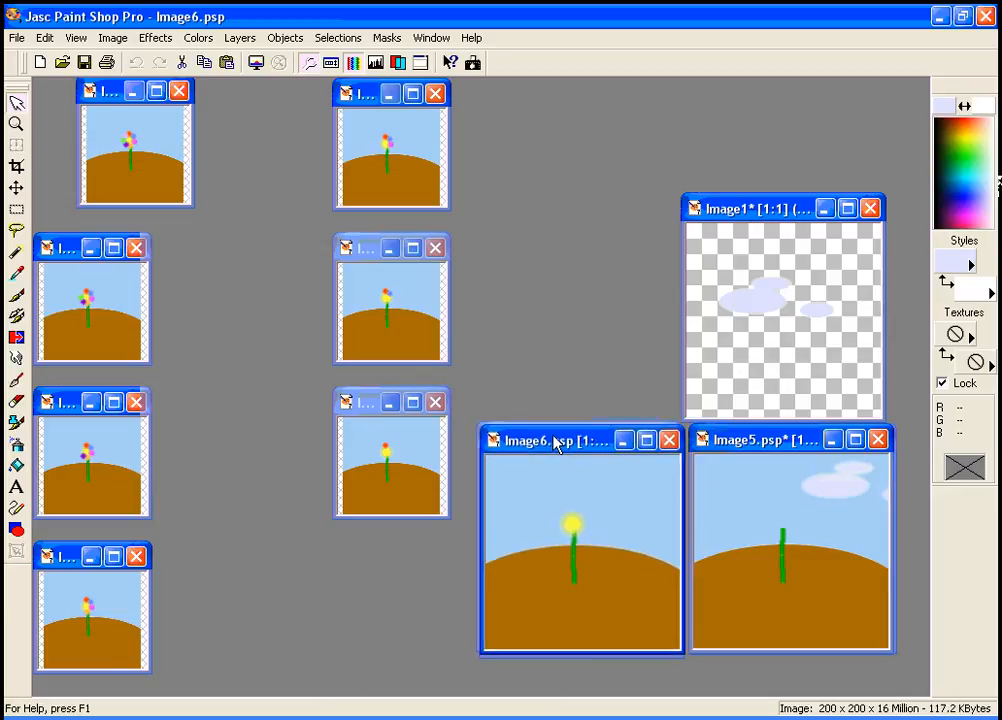
pyautogui.click(712, 264)
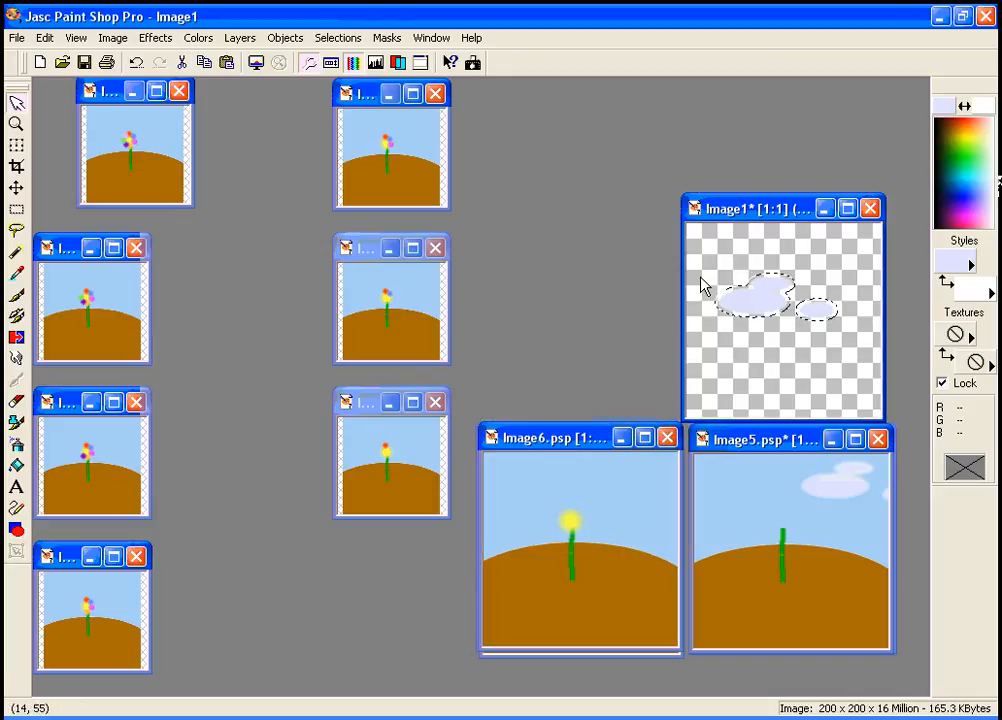
pyautogui.click(576, 446)
pyautogui.hotkey('ctrl', 'e')
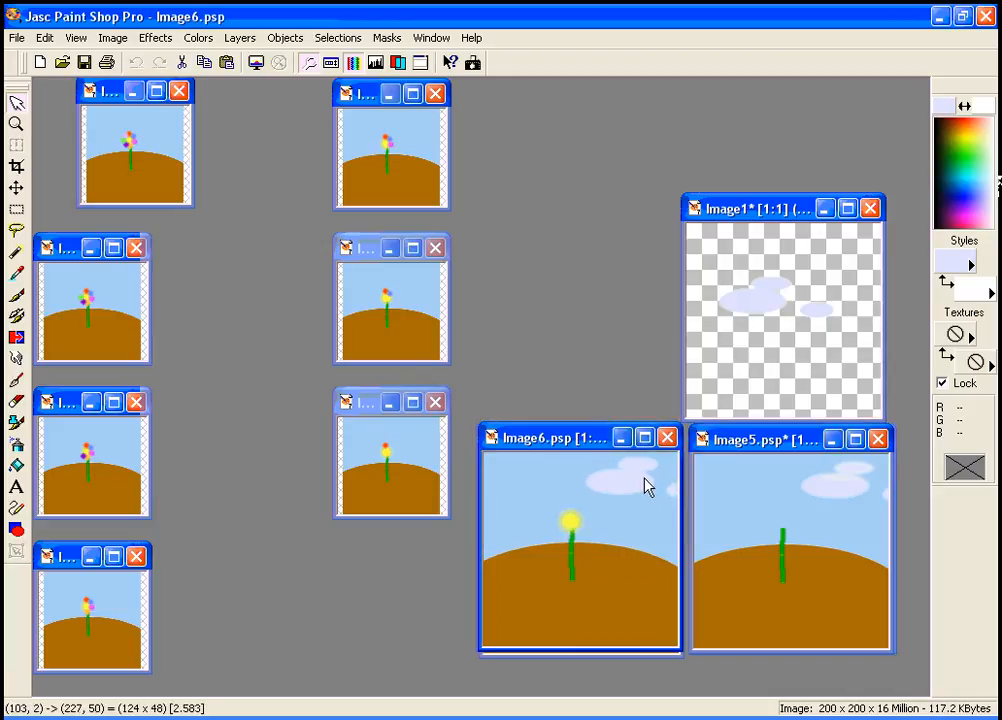
pyautogui.click(644, 486)
pyautogui.hotkey('ctrl', 'd')
# - Place Image7.psp at 1:1 over Image5.psp and paste the clouds with both of them fully inside the sky above the flower
pyautogui.click(372, 405)
pyautogui.doubleClick(374, 407)
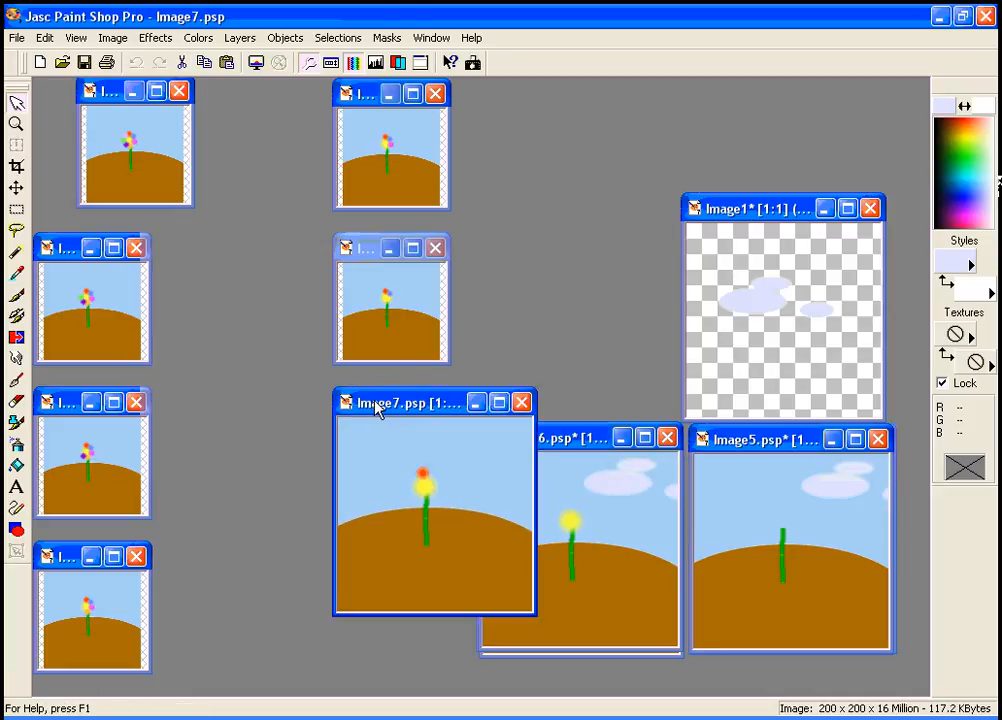
pyautogui.moveTo(376, 409); pyautogui.dragTo(731, 441)
pyautogui.click(707, 378)
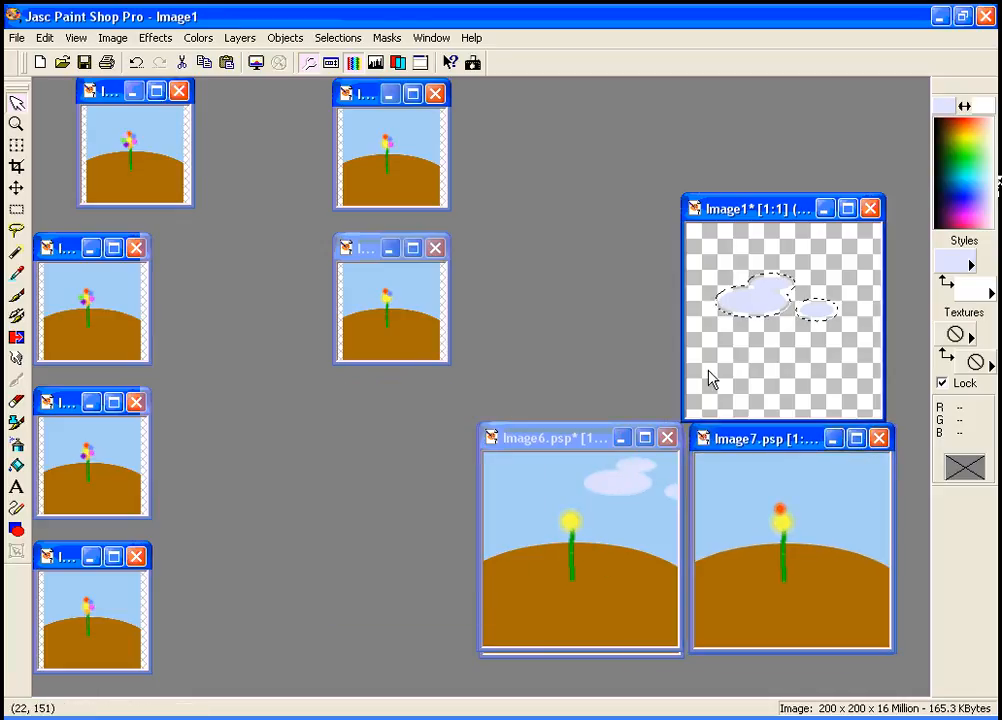
pyautogui.click(731, 447)
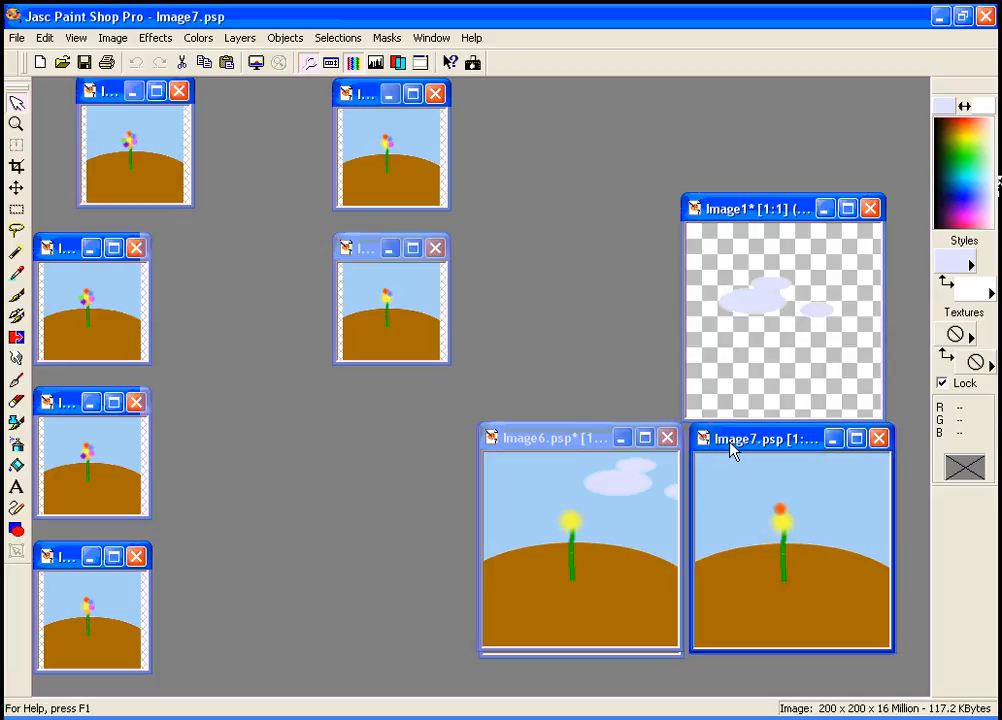
pyautogui.hotkey('ctrl', 'e')
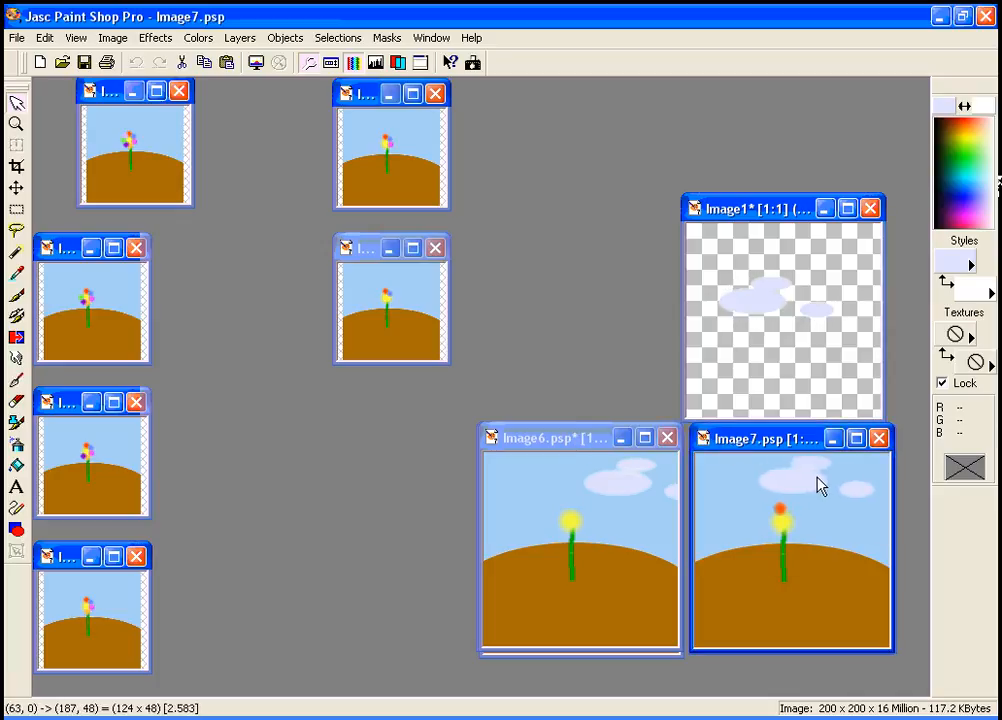
pyautogui.click(825, 482)
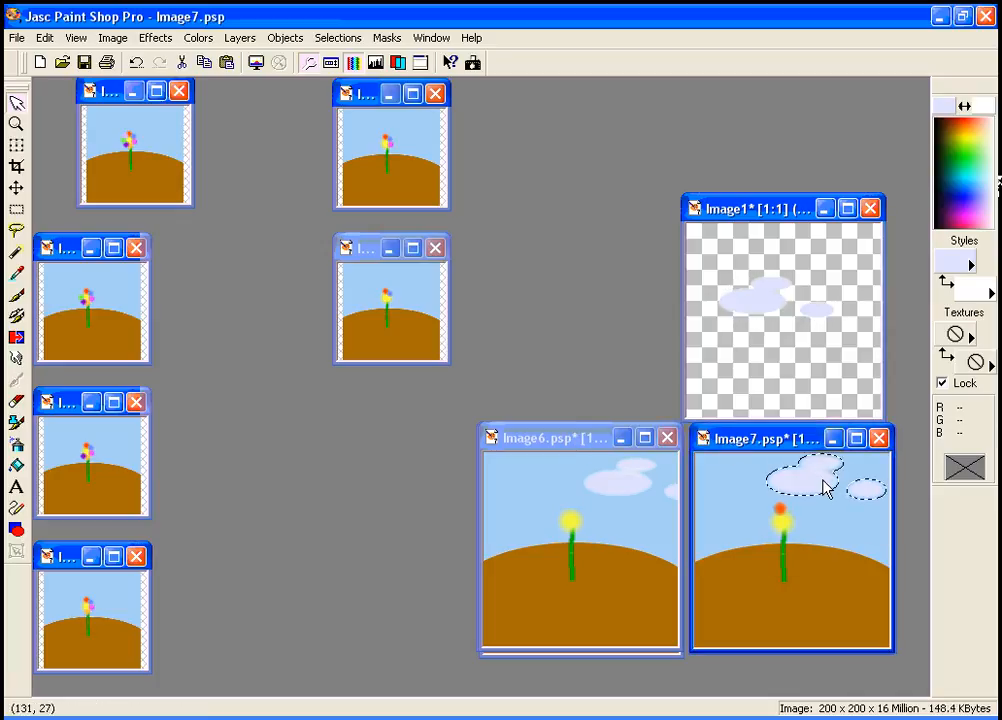
# - Place Image8.psp at 1:1 over Image6.psp and paste the clouds as a selection further left than in Image7.psp, leaving them deselected
pyautogui.click(374, 250)
pyautogui.scroll(1, 374, 255)
pyautogui.moveTo(374, 252); pyautogui.dragTo(520, 439)
pyautogui.click(752, 376)
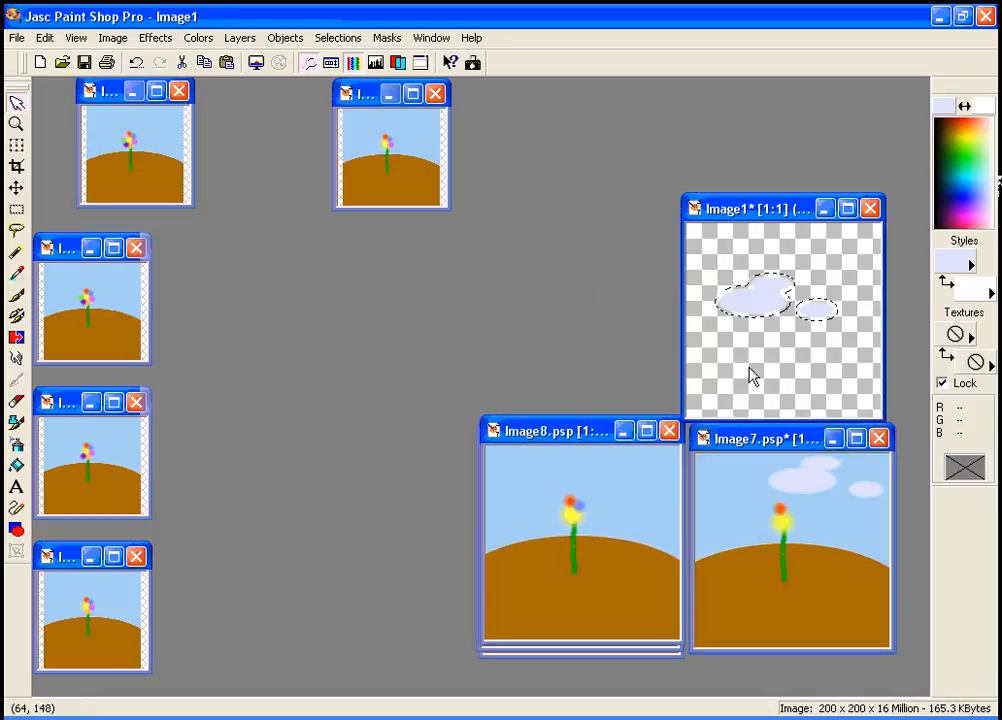
pyautogui.click(583, 433)
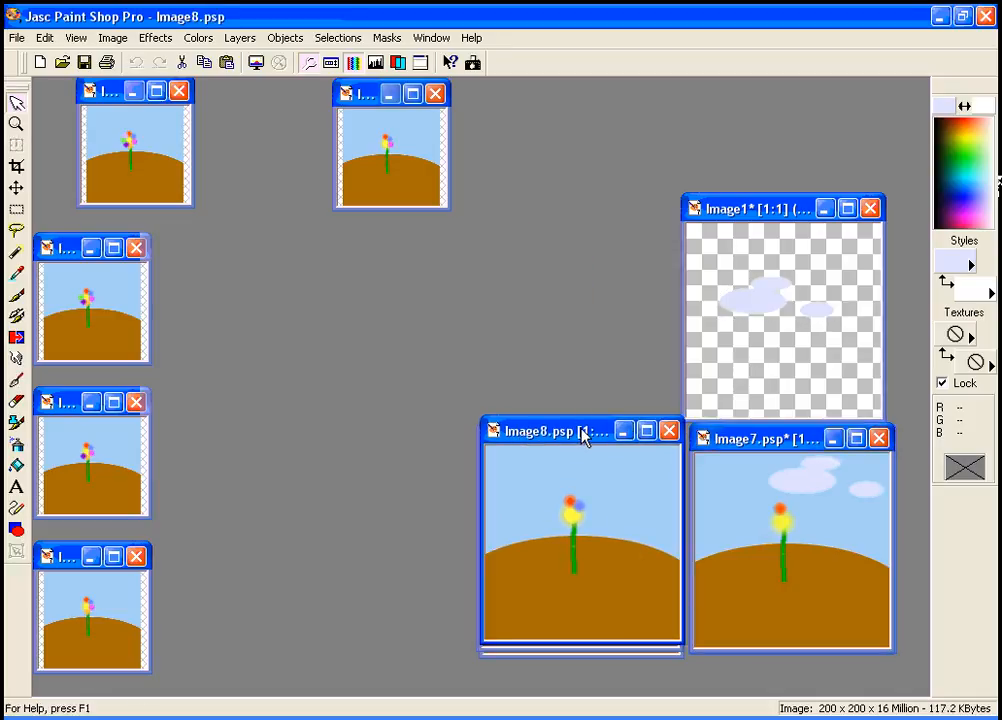
pyautogui.hotkey('ctrl', 'e')
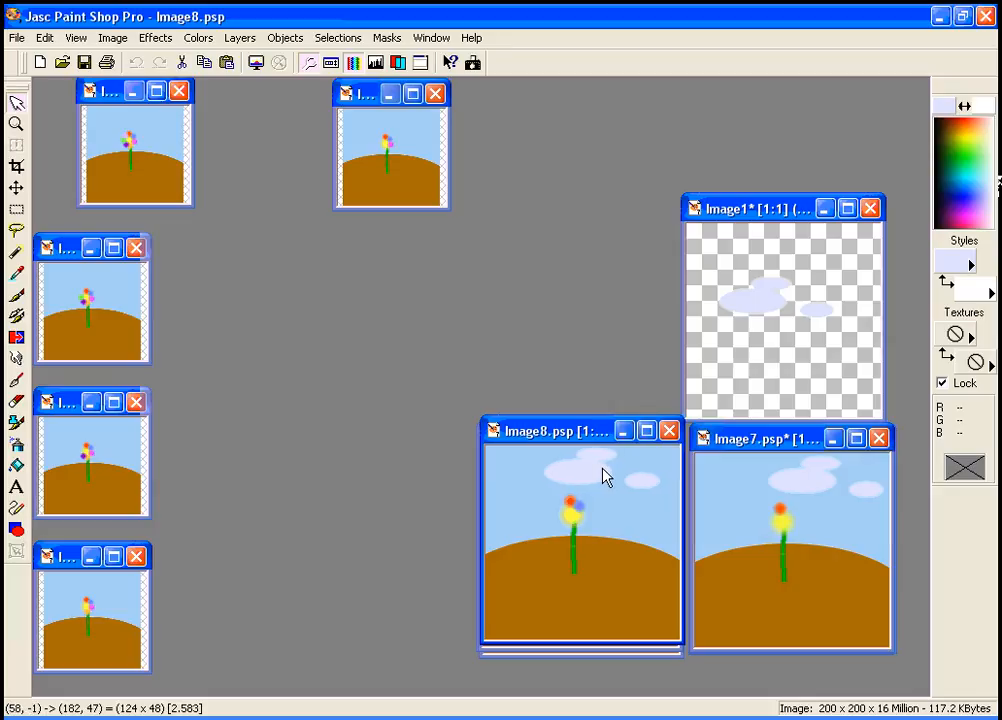
pyautogui.click(602, 475)
pyautogui.hotkey('ctrl', 'd')
# - Place Image9.psp at 1:1 over Image7.psp and paste the clouds as a selection at about (8, 1), leaving them deselected
pyautogui.click(371, 98)
pyautogui.scroll(1, 398, 197)
pyautogui.moveTo(398, 94); pyautogui.dragTo(755, 437)
pyautogui.click(737, 357)
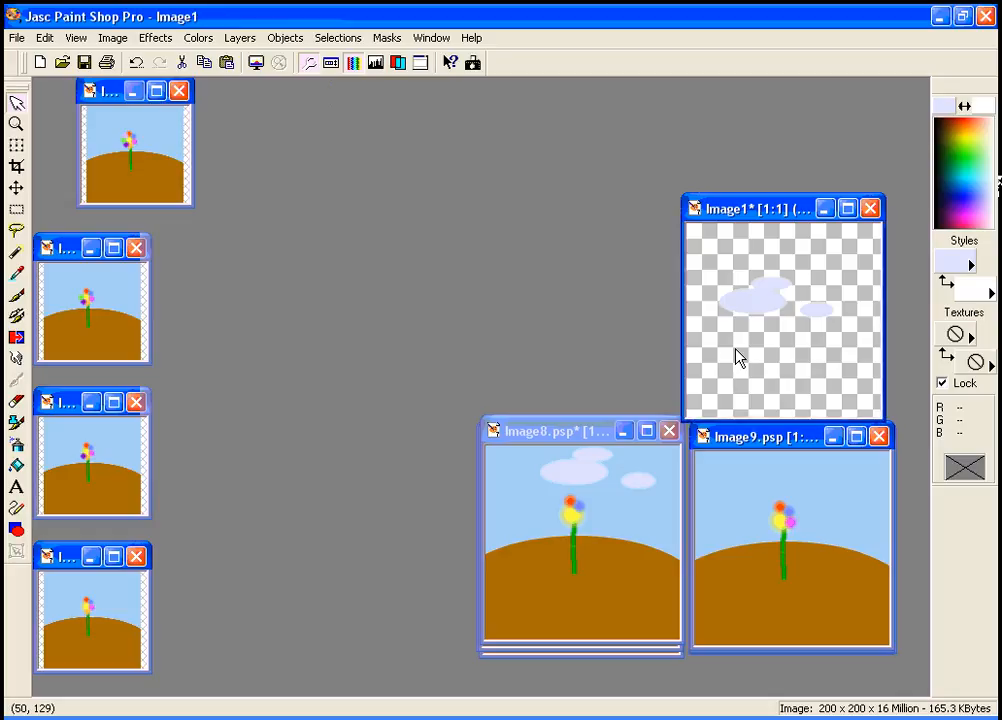
pyautogui.click(766, 440)
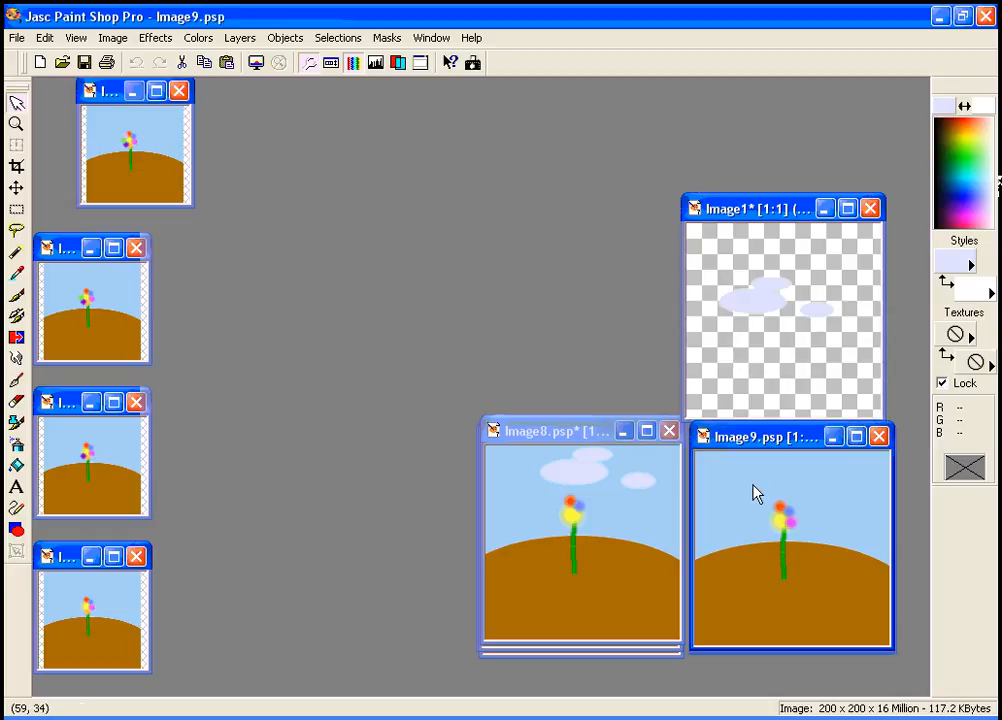
pyautogui.hotkey('ctrl', 'e')
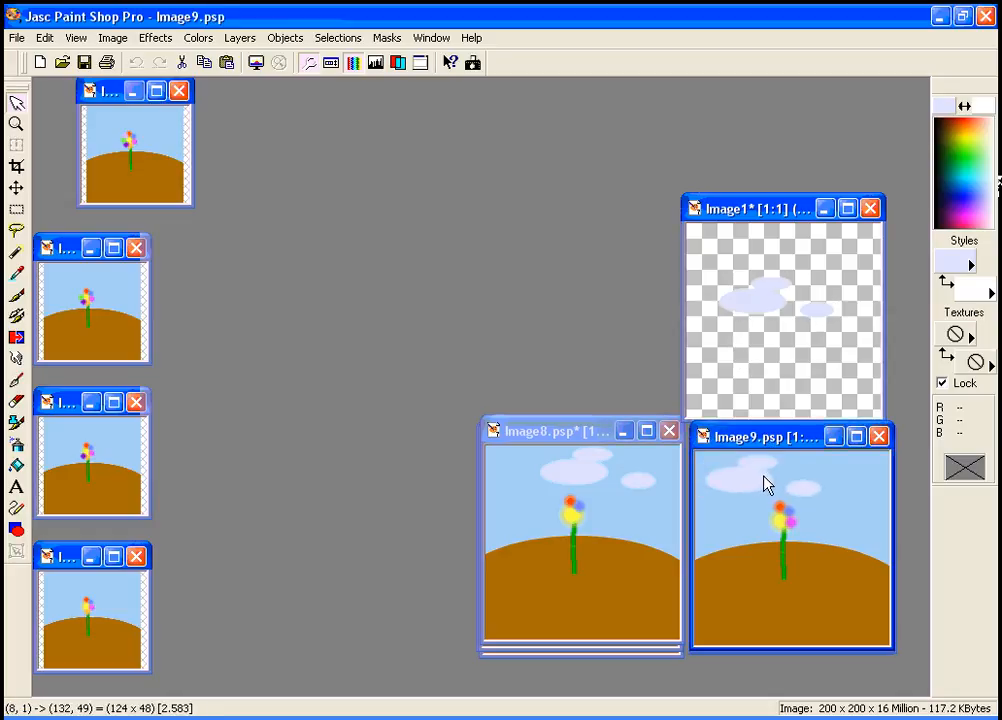
pyautogui.click(764, 476)
pyautogui.hotkey('ctrl', 'd')
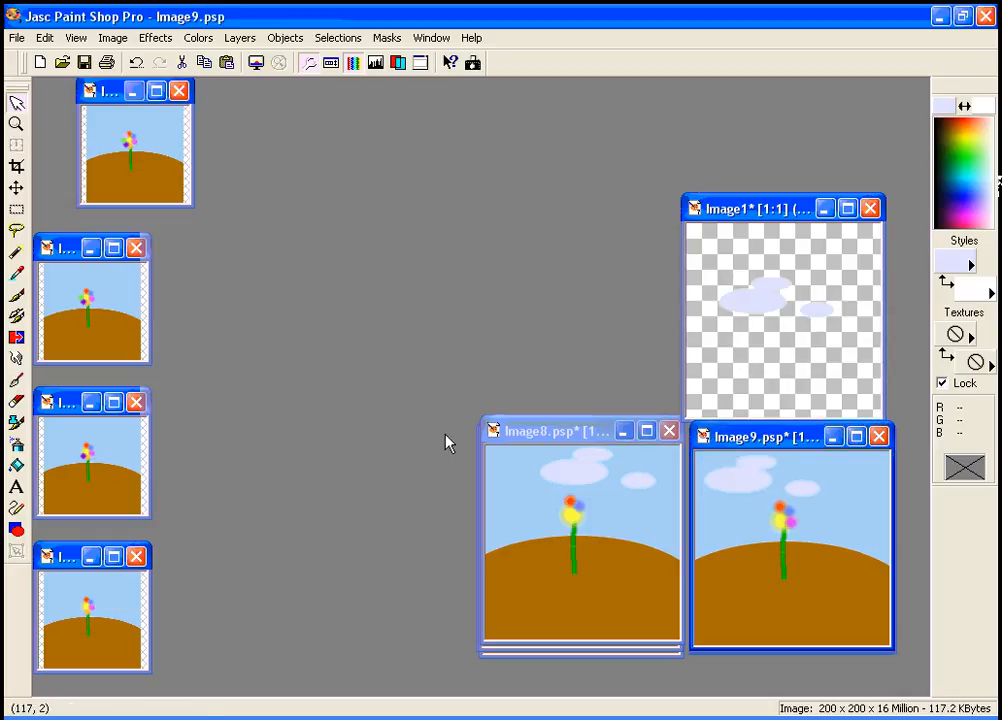
# - Place Image10.psp at 1:1 over Image8.psp and paste the clouds with the large one slightly cut by the sky's left edge, leaving them deselected
pyautogui.moveTo(89, 561); pyautogui.dragTo(541, 442)
pyautogui.click(718, 362)
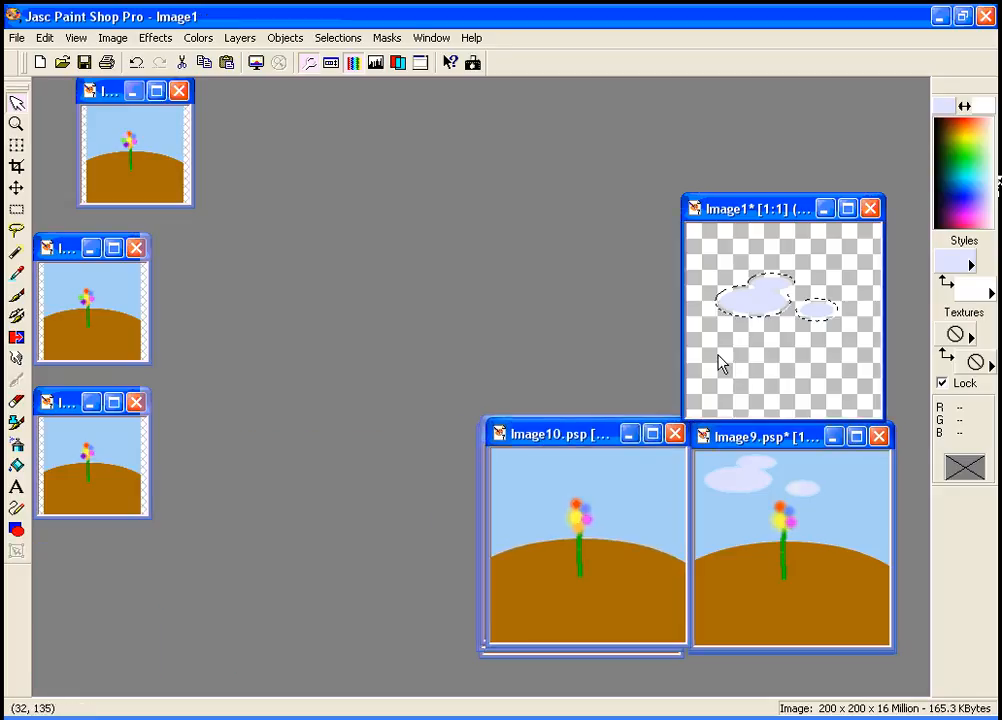
pyautogui.click(557, 447)
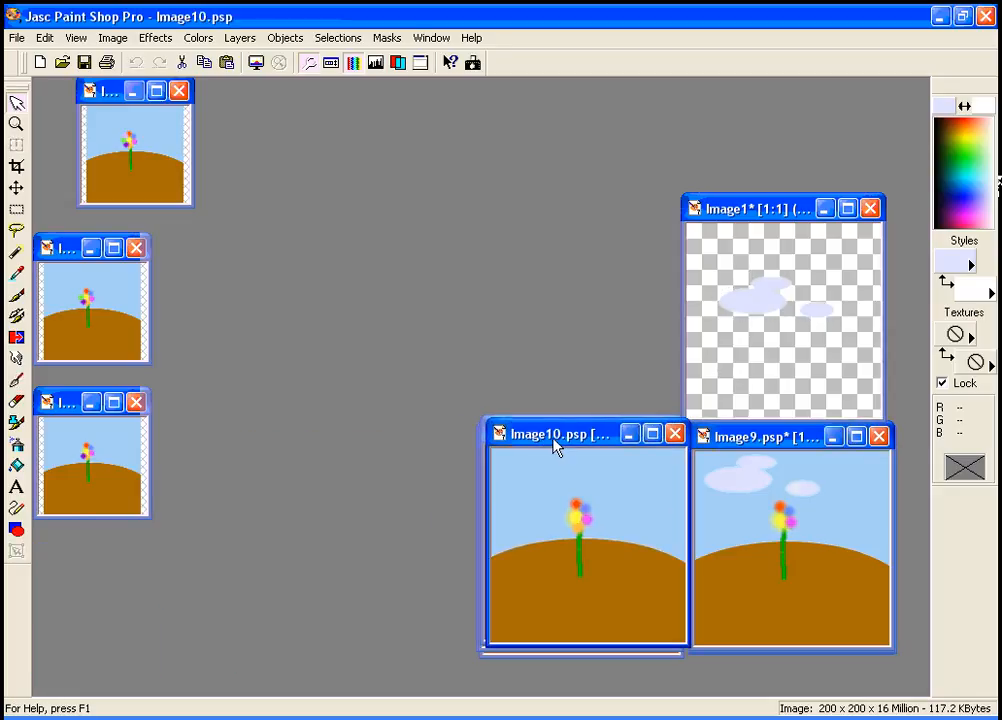
pyautogui.hotkey('ctrl', 'e')
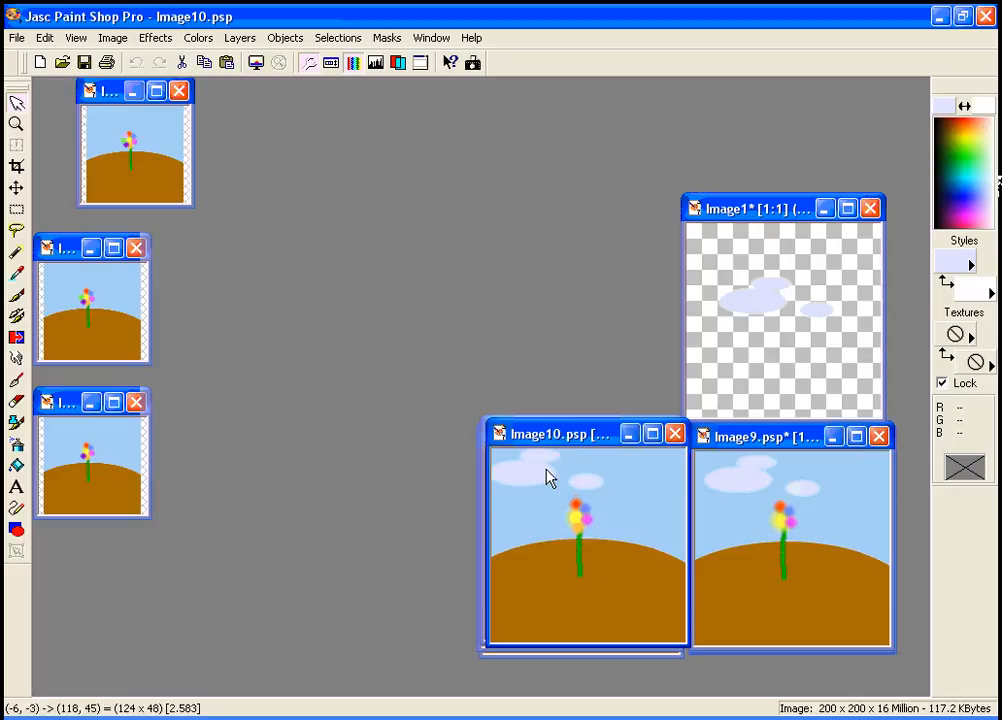
pyautogui.click(547, 479)
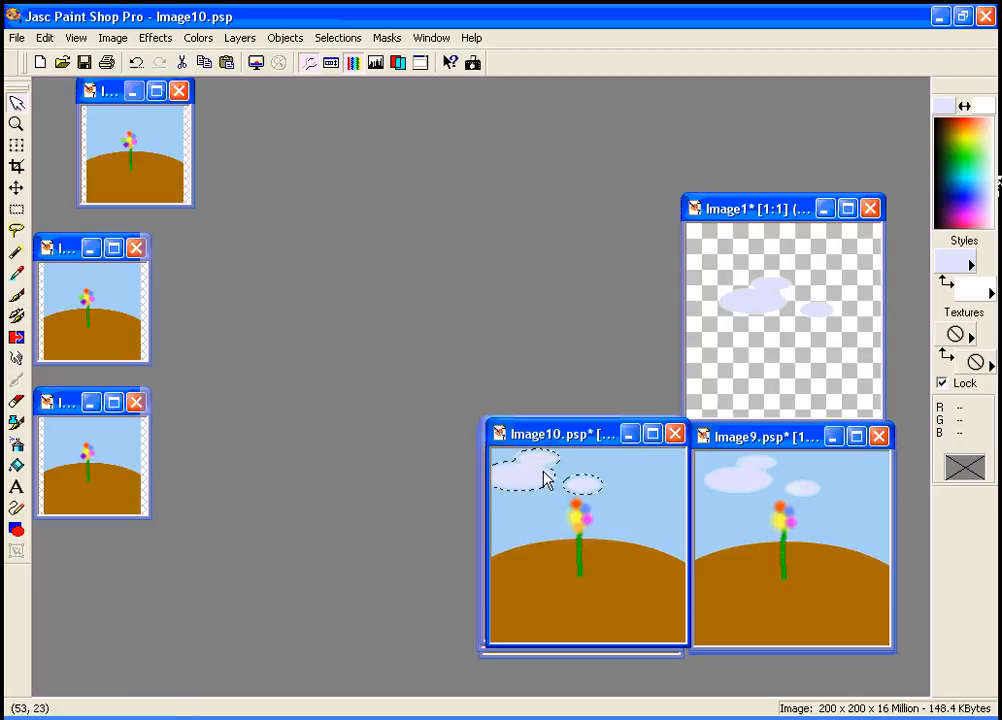
pyautogui.hotkey('ctrl', 'd')
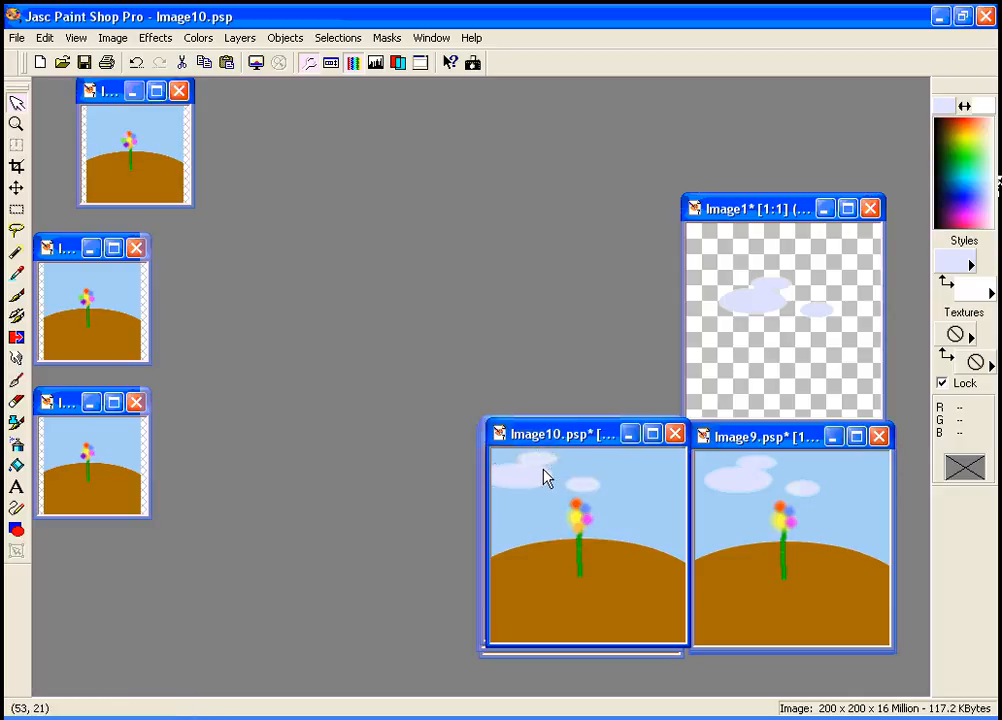
# - Place Image11.psp at 1:1 over Image9.psp and paste the clouds with about half of the large one beyond the left edge, leaving them deselected
pyautogui.click(61, 400)
pyautogui.scroll(1, 63, 402)
pyautogui.moveTo(80, 405); pyautogui.dragTo(738, 442)
pyautogui.click(710, 392)
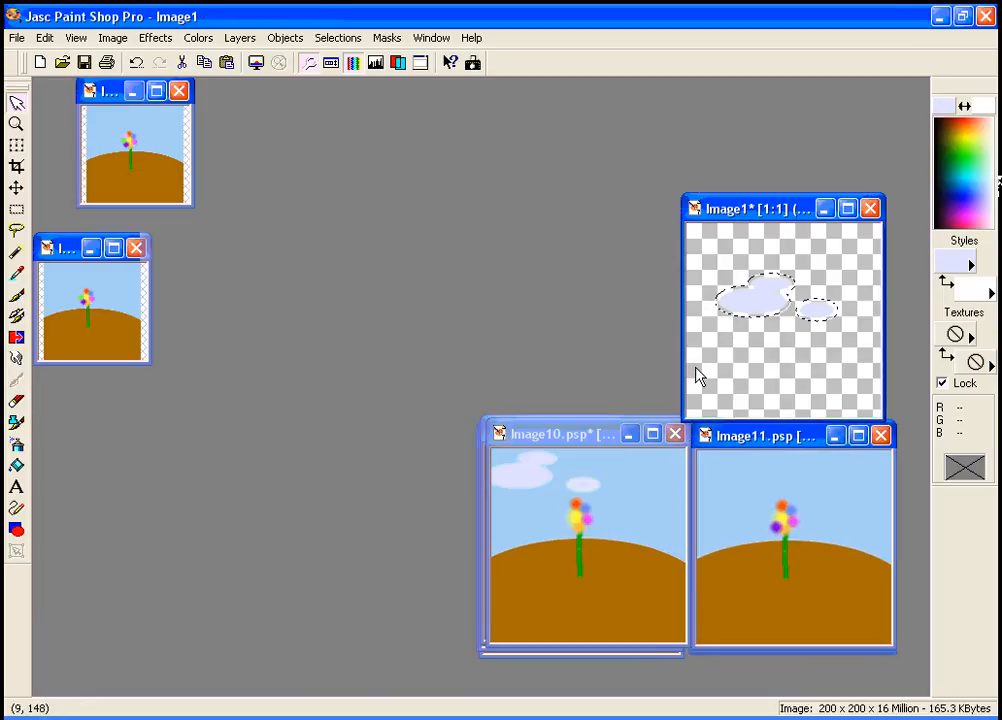
pyautogui.click(765, 442)
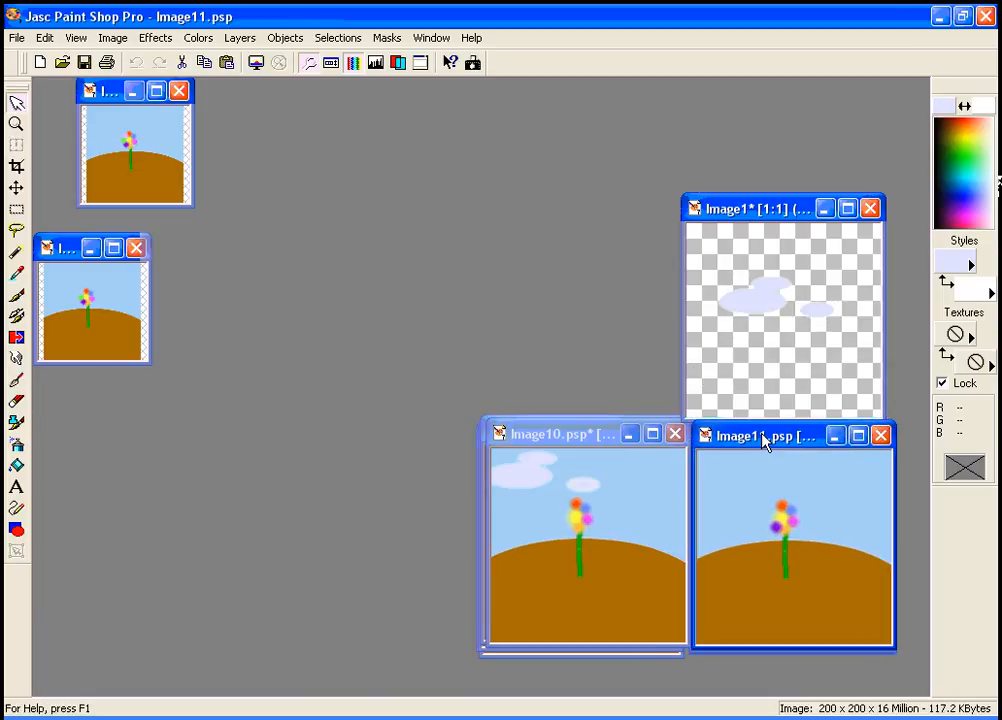
pyautogui.hotkey('ctrl', 'e')
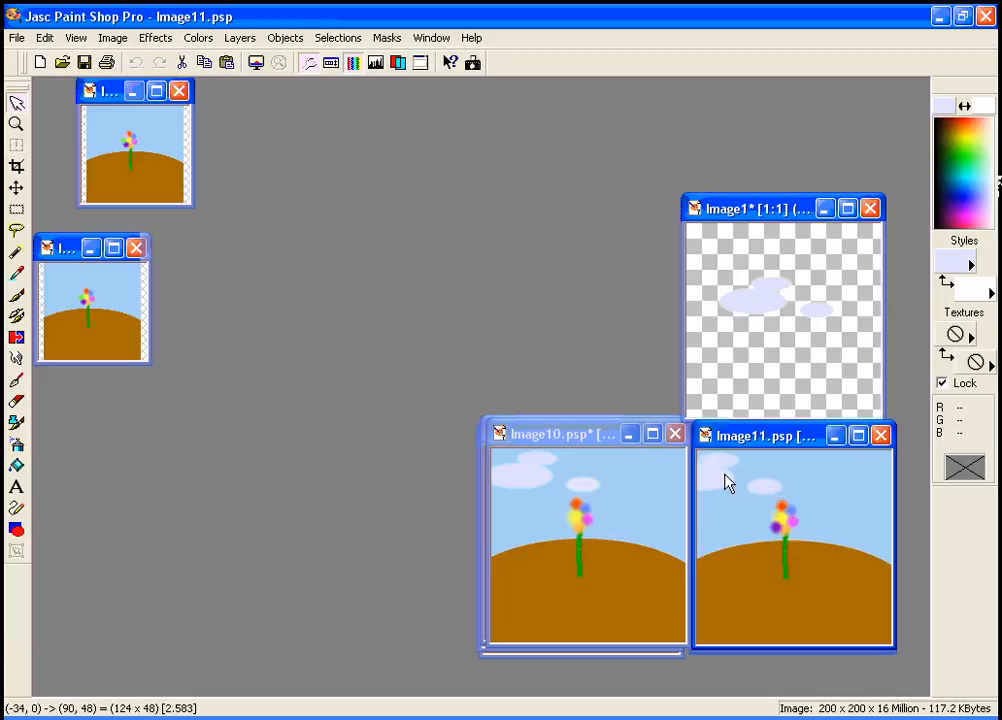
pyautogui.click(725, 482)
pyautogui.hotkey('ctrl', 'd')
# - Place Image12.psp at 1:1 over Image10.psp and paste the clouds with the large one almost entirely beyond the left edge, leaving them deselected
pyautogui.click(71, 247)
pyautogui.scroll(1, 85, 298)
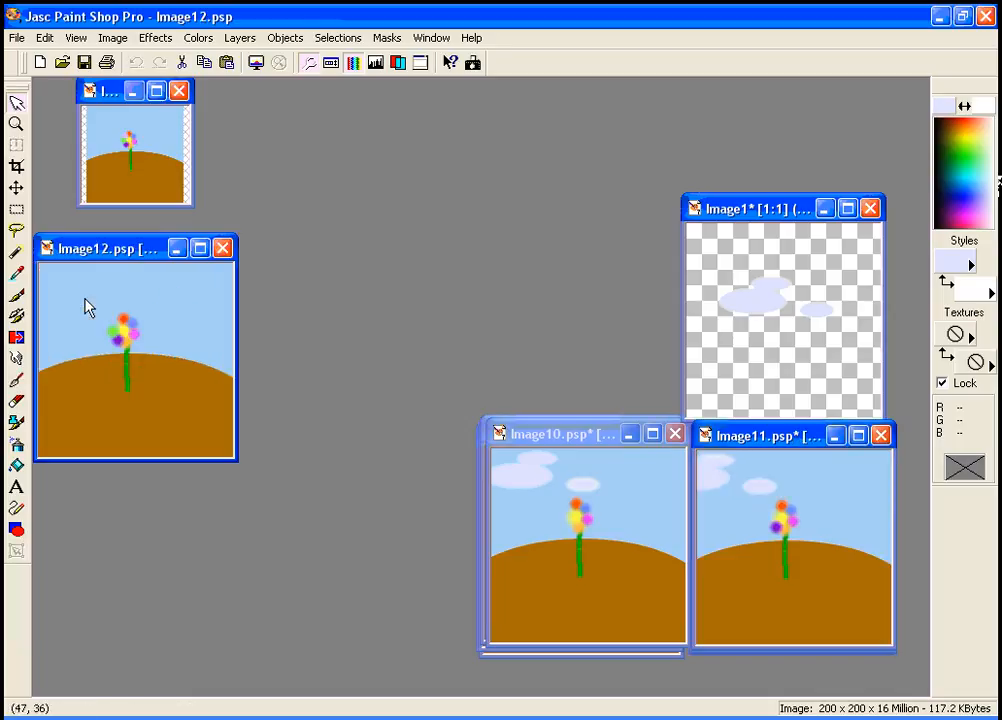
pyautogui.moveTo(110, 255); pyautogui.dragTo(557, 438)
pyautogui.click(703, 381)
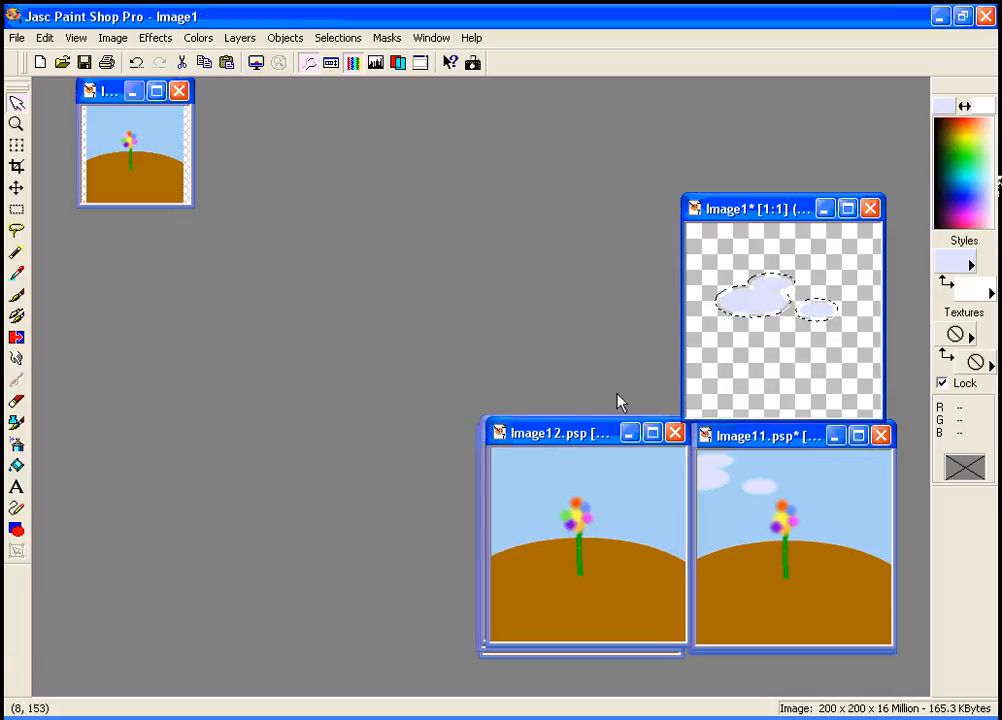
pyautogui.click(575, 435)
pyautogui.hotkey('ctrl', 'e')
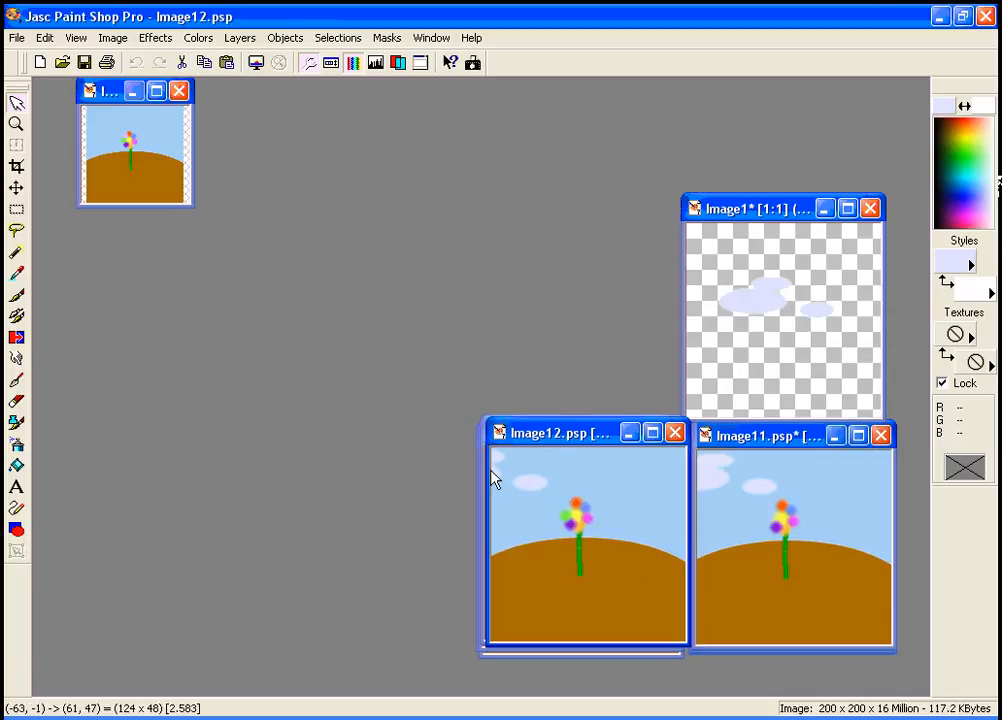
pyautogui.click(477, 471)
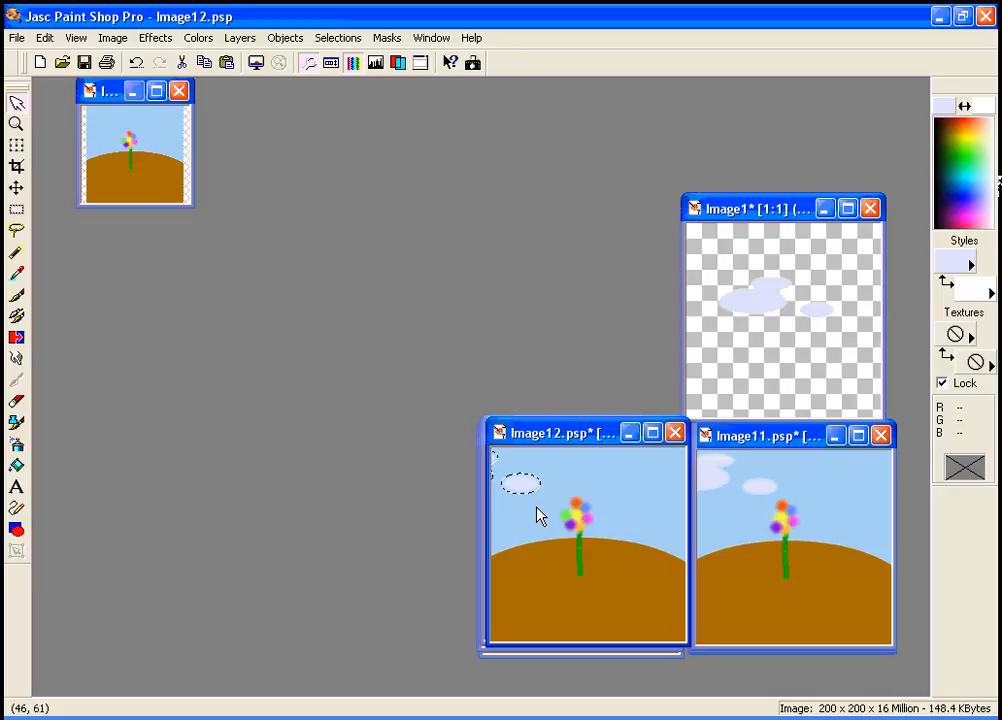
pyautogui.hotkey('ctrl', 'd')
# - Show Image13.psp at 1:1 in the workspace's open area, duplicate it, and place the copy beside the original
pyautogui.moveTo(104, 96); pyautogui.dragTo(384, 192)
pyautogui.scroll(1, 235, 308)
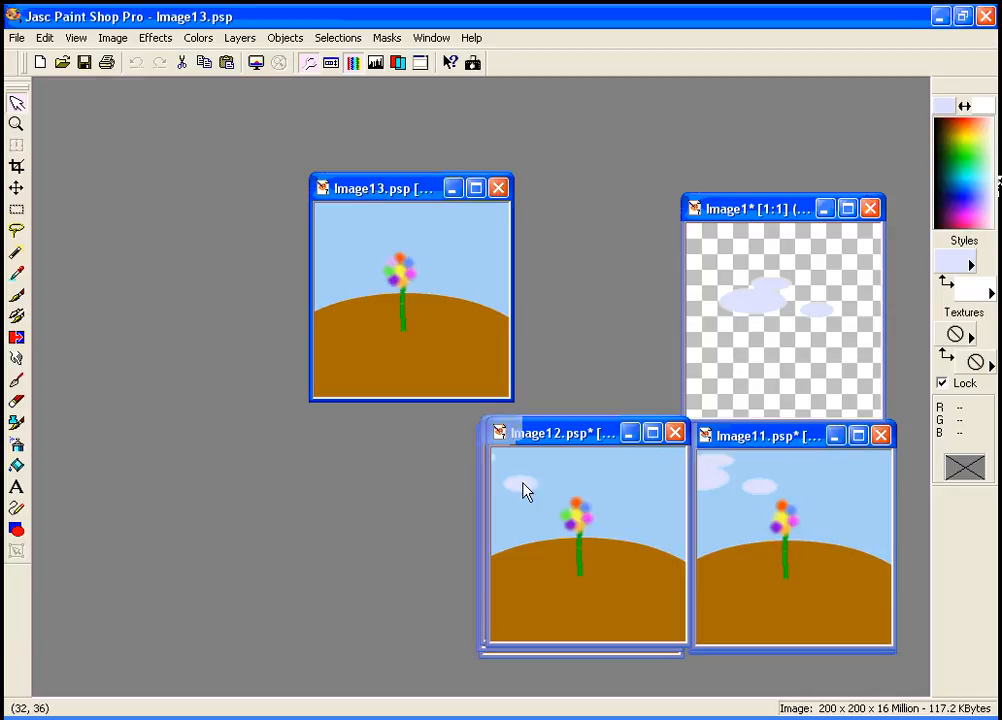
pyautogui.moveTo(387, 193); pyautogui.dragTo(364, 191)
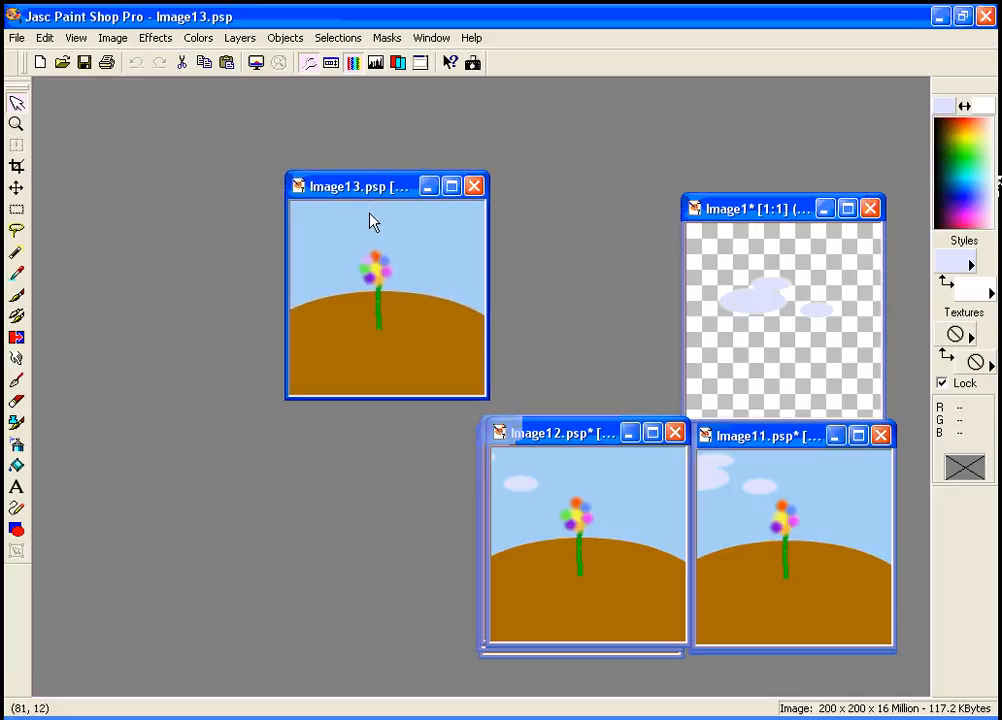
pyautogui.hotkey('shift', 'd')
pyautogui.moveTo(254, 262); pyautogui.dragTo(158, 189)
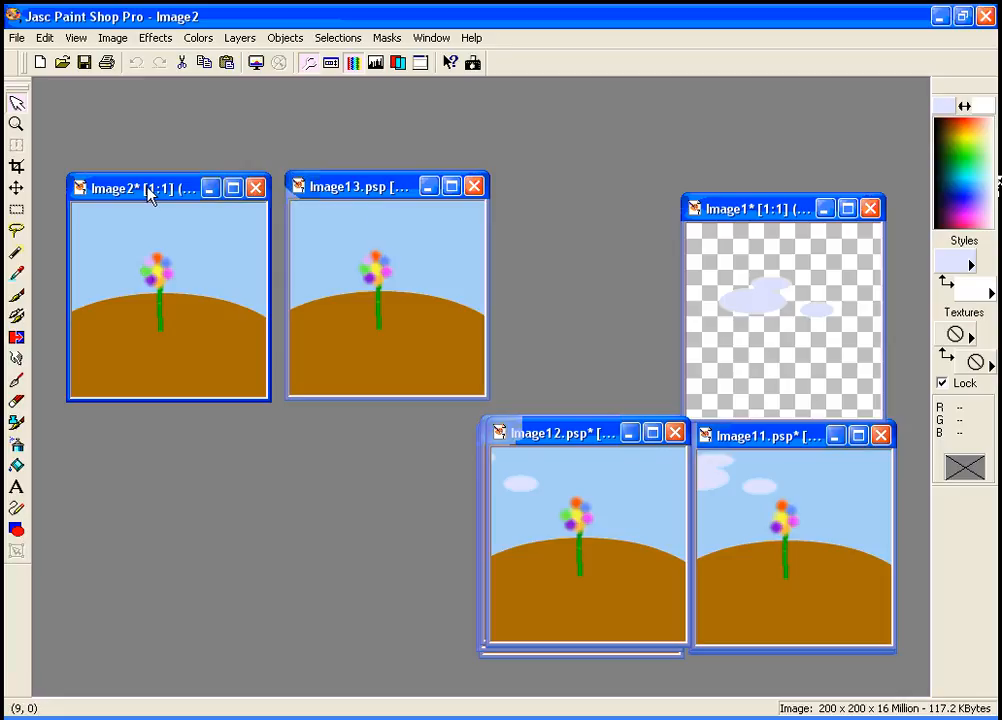
# - Place Image13.psp over Image11.psp and paste the clouds so only the small cloud's end remains at the left edge, leaving them deselected
pyautogui.moveTo(365, 199); pyautogui.dragTo(776, 450)
pyautogui.click(743, 357)
pyautogui.click(743, 357)
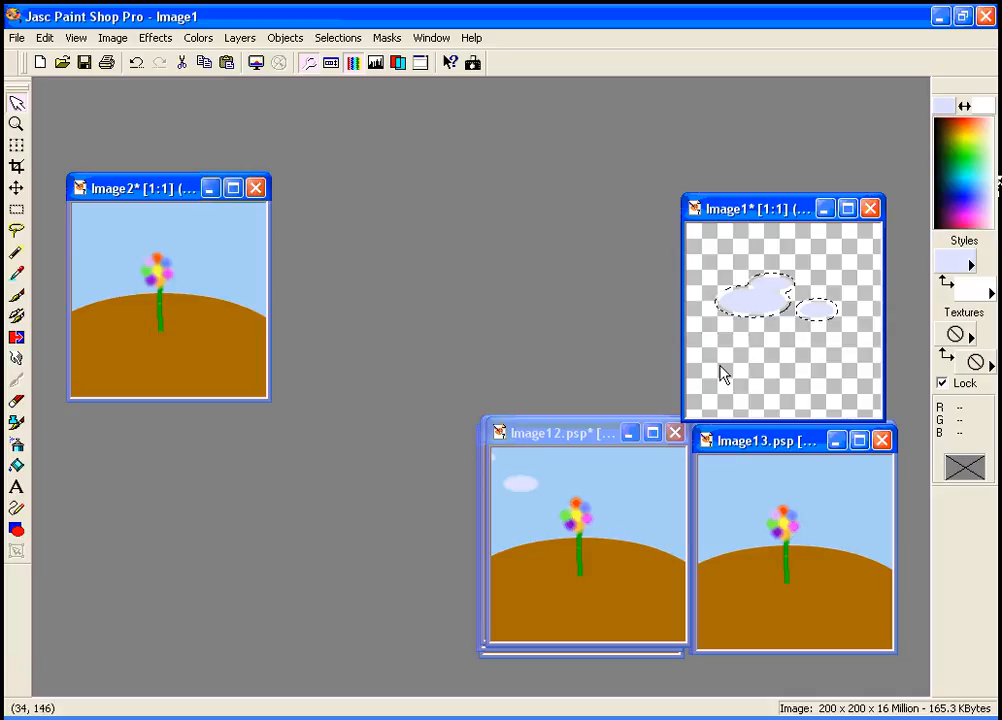
pyautogui.click(740, 448)
pyautogui.hotkey('ctrl', 'e')
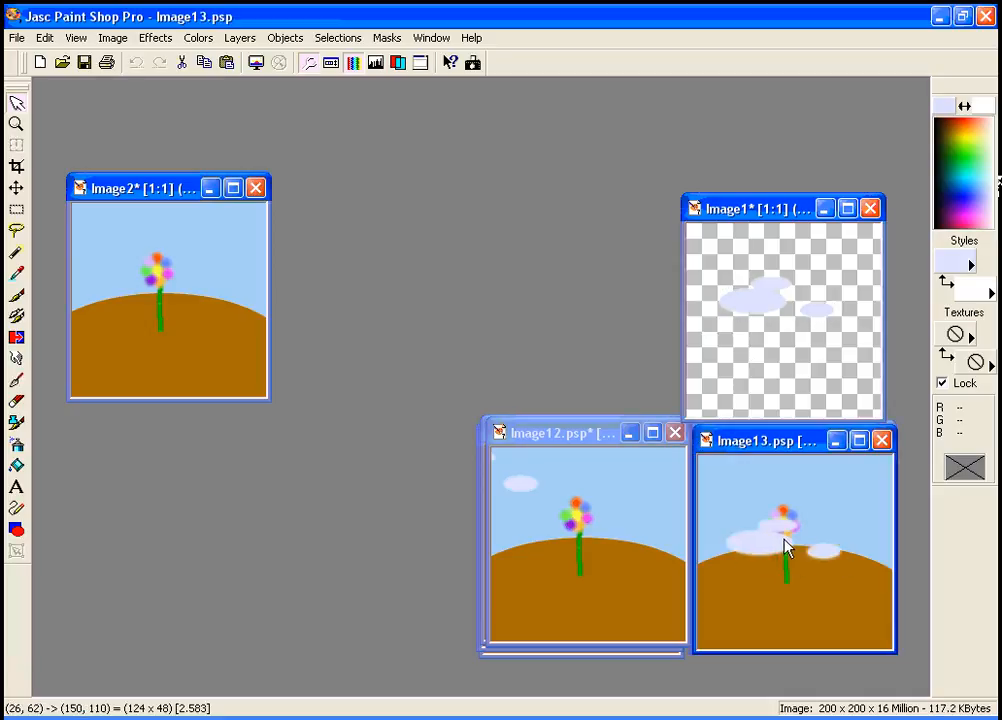
pyautogui.click(657, 478)
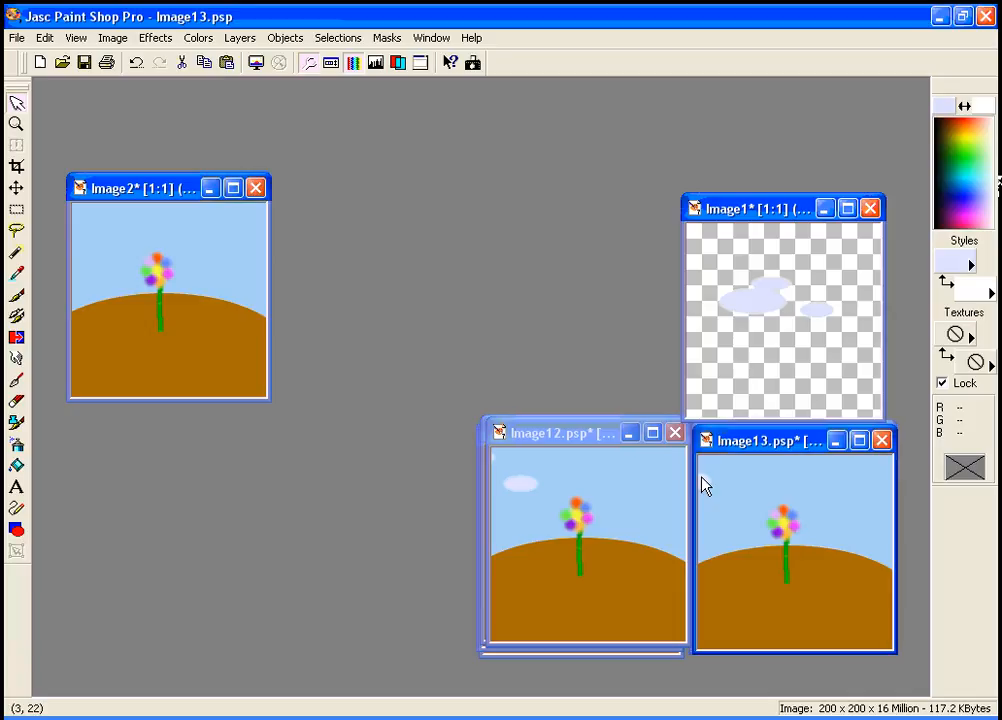
# - Close the transparent clouds image, saving it in the floweranimation folder as "clouds selection.psp"
pyautogui.moveTo(785, 212); pyautogui.dragTo(758, 135)
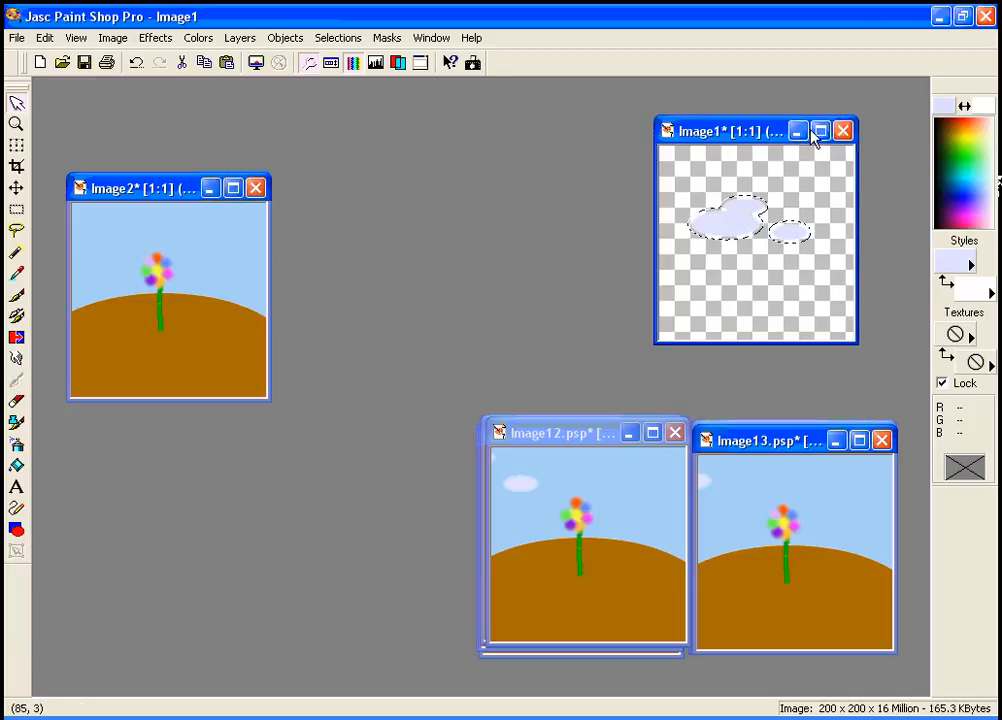
pyautogui.click(843, 131)
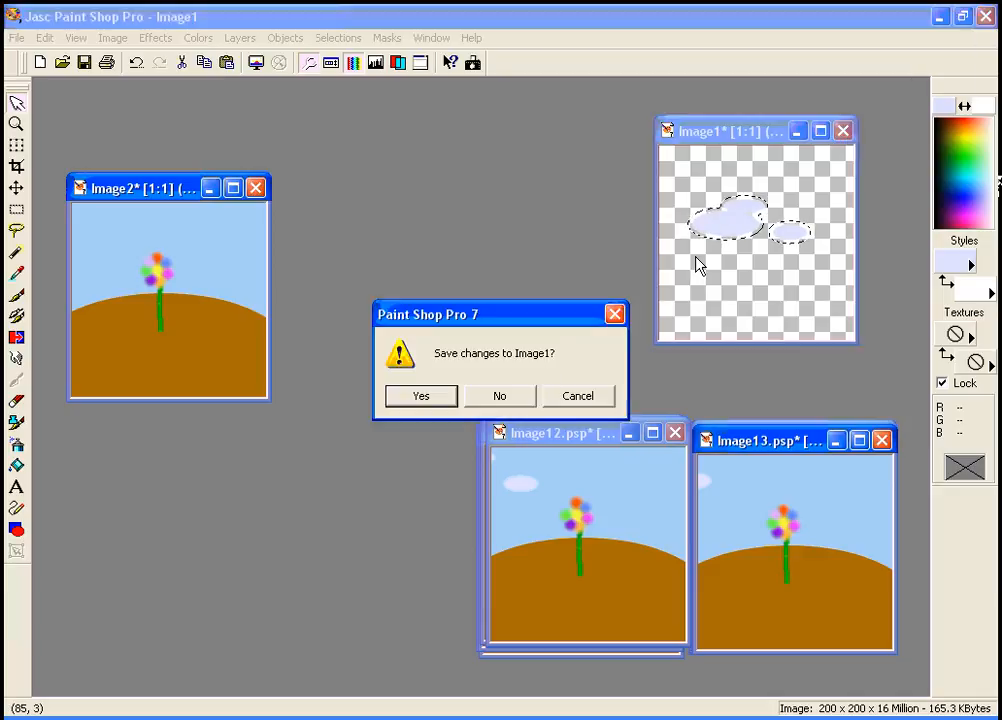
pyautogui.click(437, 398)
pyautogui.moveTo(410, 429); pyautogui.dragTo(404, 429)
pyautogui.doubleClick(404, 429)
pyautogui.write('flower')
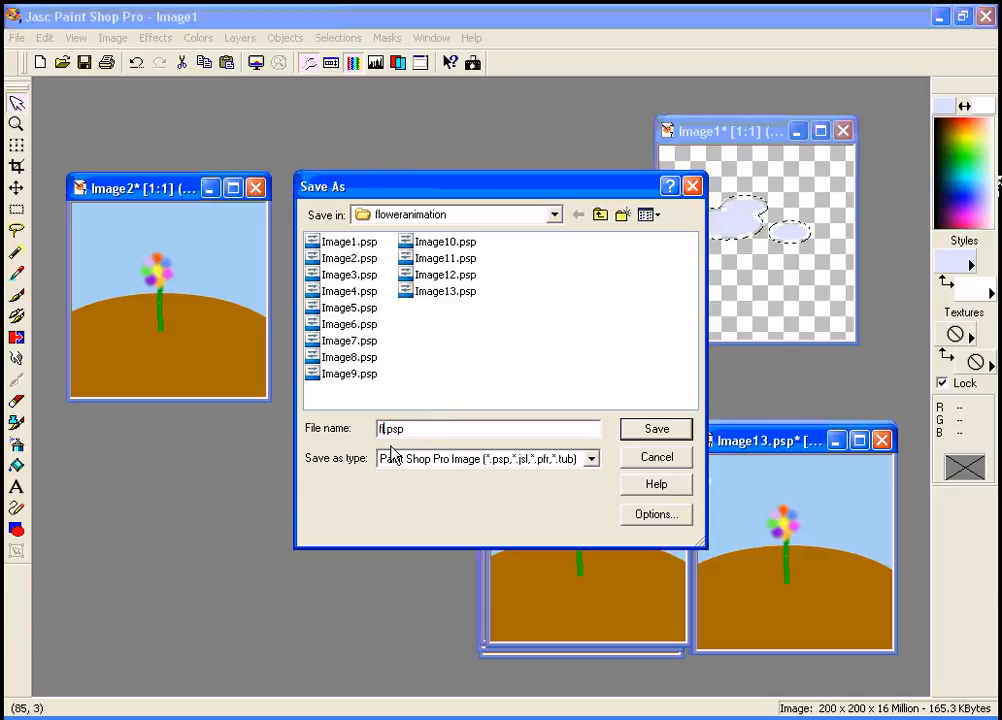
pyautogui.press('BackSpace')
pyautogui.press('BackSpace')
pyautogui.press('BackSpace')
pyautogui.press('BackSpace')
pyautogui.press('BackSpace')
pyautogui.write('clouds selection')
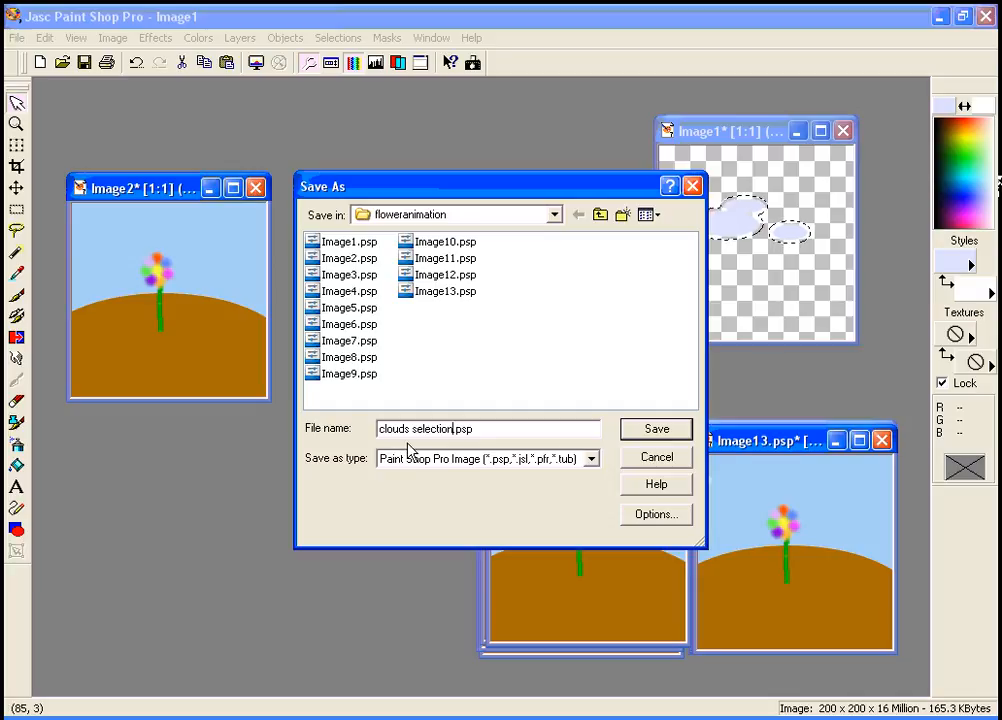
pyautogui.click(636, 431)
# - Close the cloudless duplicate of the final flower frame, saving it in the floweranimation folder as "last frame.psp"
pyautogui.moveTo(110, 188); pyautogui.dragTo(473, 159)
pyautogui.click(611, 160)
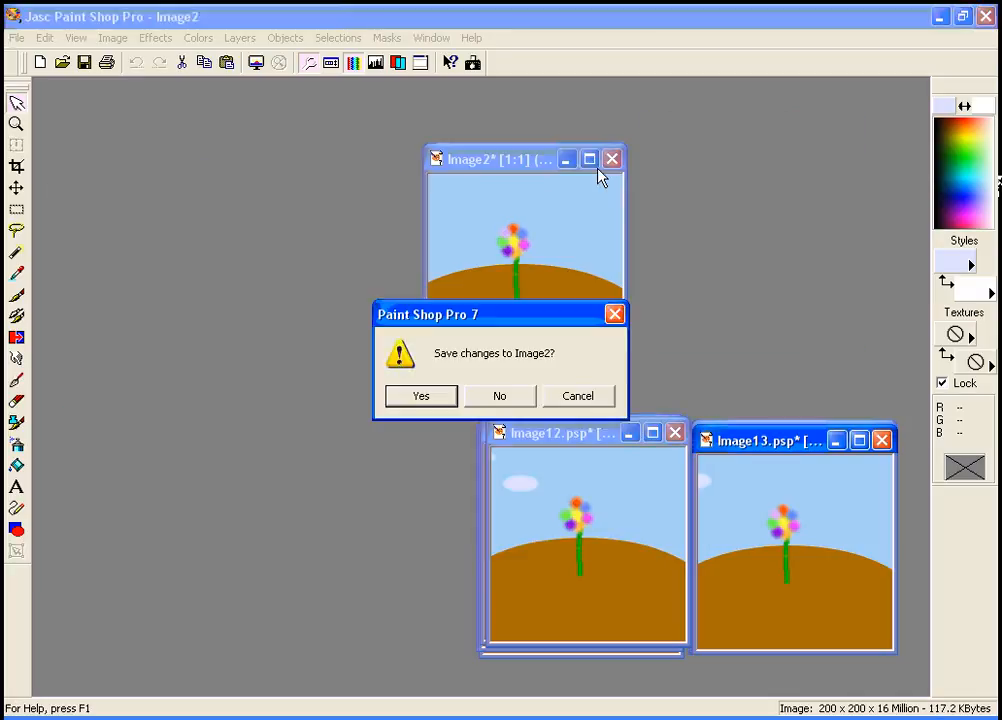
pyautogui.click(445, 398)
pyautogui.moveTo(416, 429); pyautogui.dragTo(327, 430)
pyautogui.write('last frame.psp')
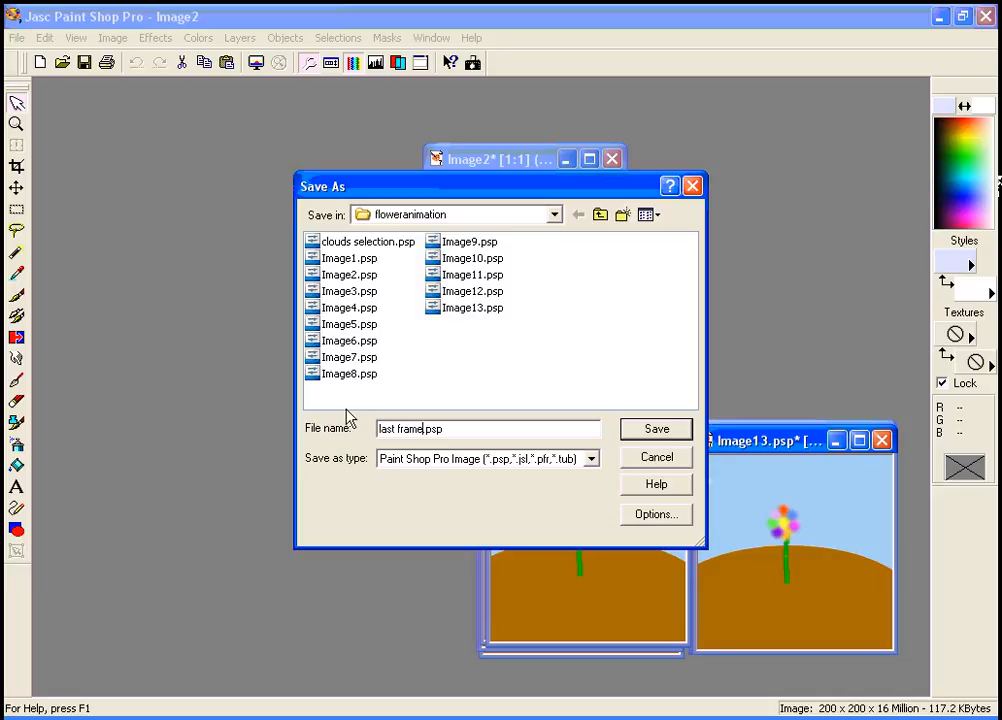
pyautogui.click(634, 430)
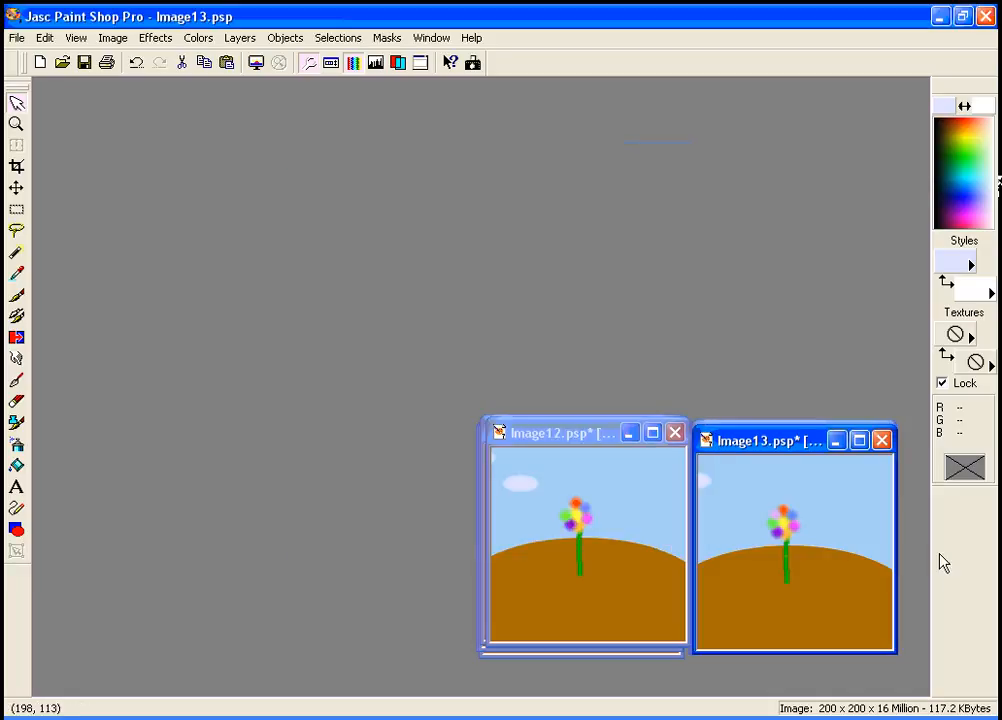
# - Close Image13.psp and the odd-numbered frames stacked beneath it, declining to save changes
pyautogui.moveTo(774, 441); pyautogui.dragTo(797, 450)
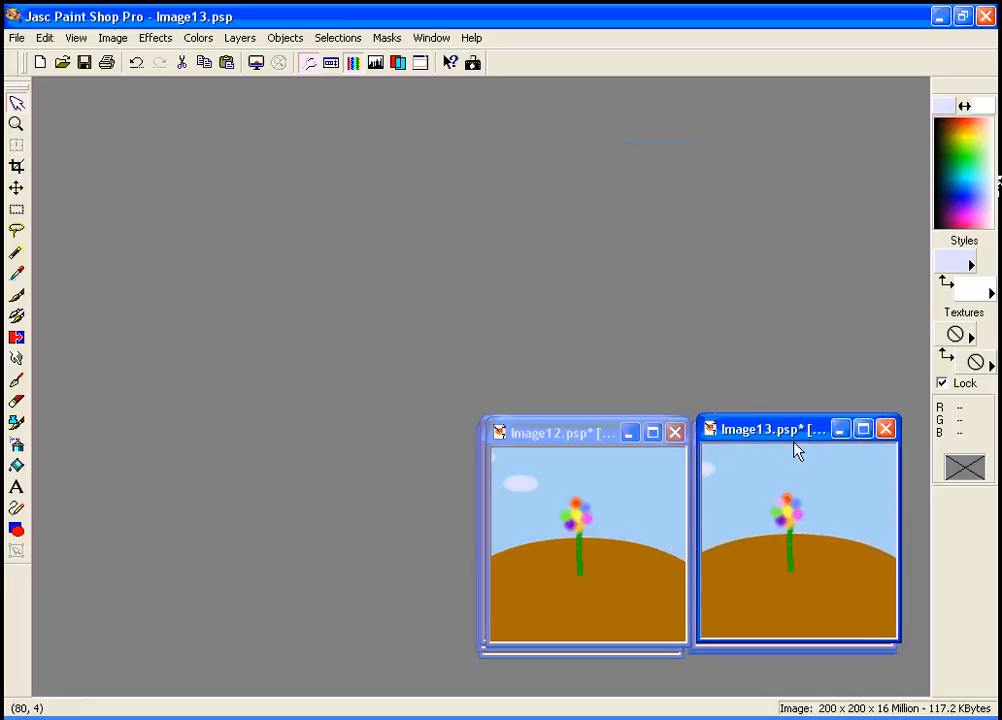
pyautogui.click(886, 429)
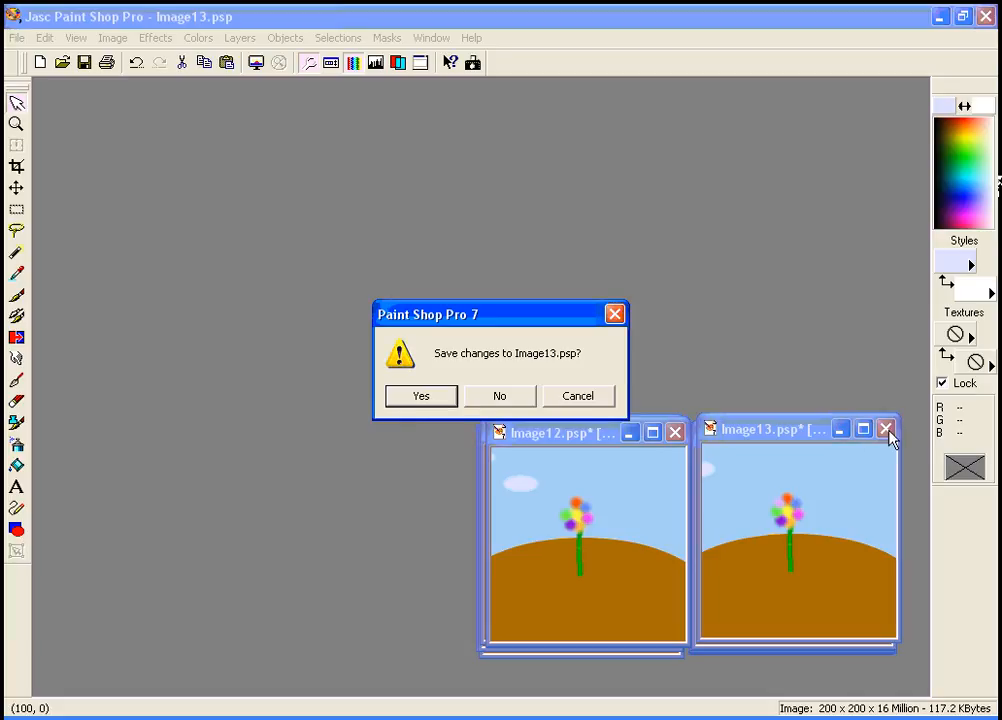
pyautogui.press('n')
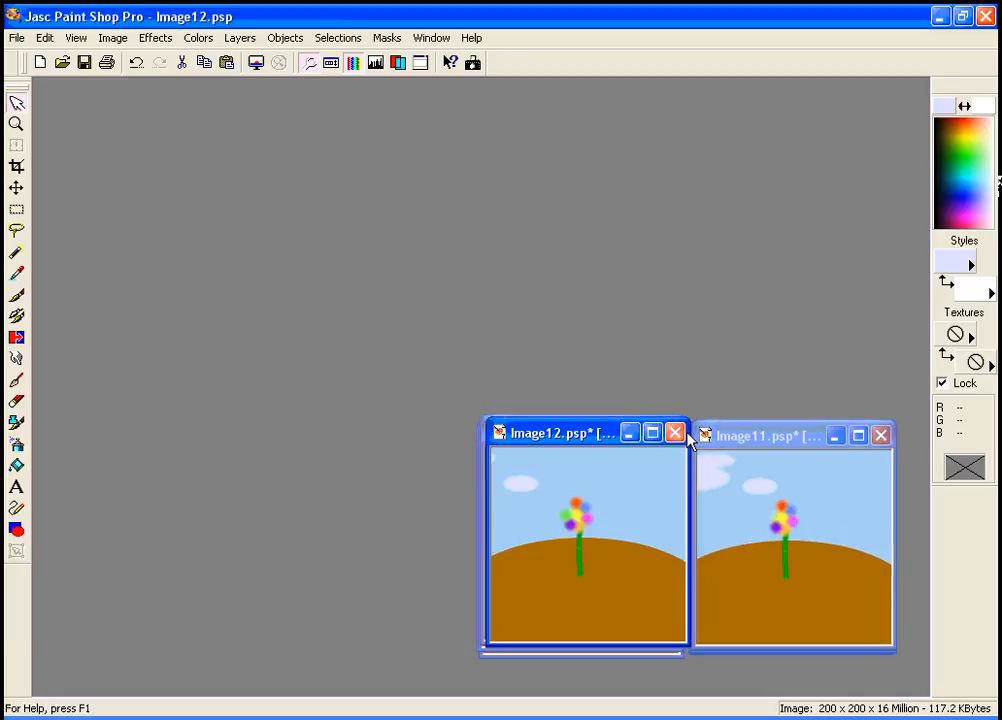
pyautogui.click(880, 436)
pyautogui.press('n')
pyautogui.click(880, 437)
pyautogui.press('n')
pyautogui.click(880, 438)
pyautogui.press('n')
pyautogui.click(880, 439)
pyautogui.press('n')
pyautogui.click(880, 441)
pyautogui.press('n')
pyautogui.click(880, 442)
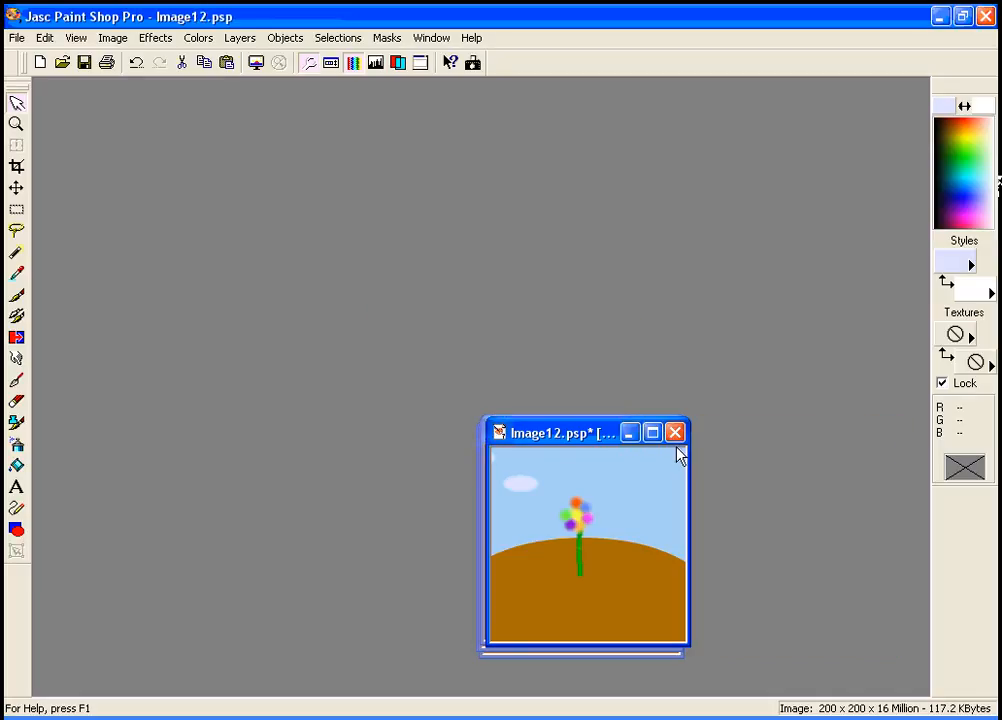
# - Close Image12.psp and the even-numbered frames stacked beneath it, declining to save changes
pyautogui.click(676, 437)
pyautogui.press('n')
pyautogui.click(675, 436)
pyautogui.press('n')
pyautogui.click(671, 436)
pyautogui.press('n')
pyautogui.click(670, 437)
pyautogui.press('n')
pyautogui.click(669, 437)
pyautogui.press('n')
pyautogui.click(670, 437)
pyautogui.press('n')
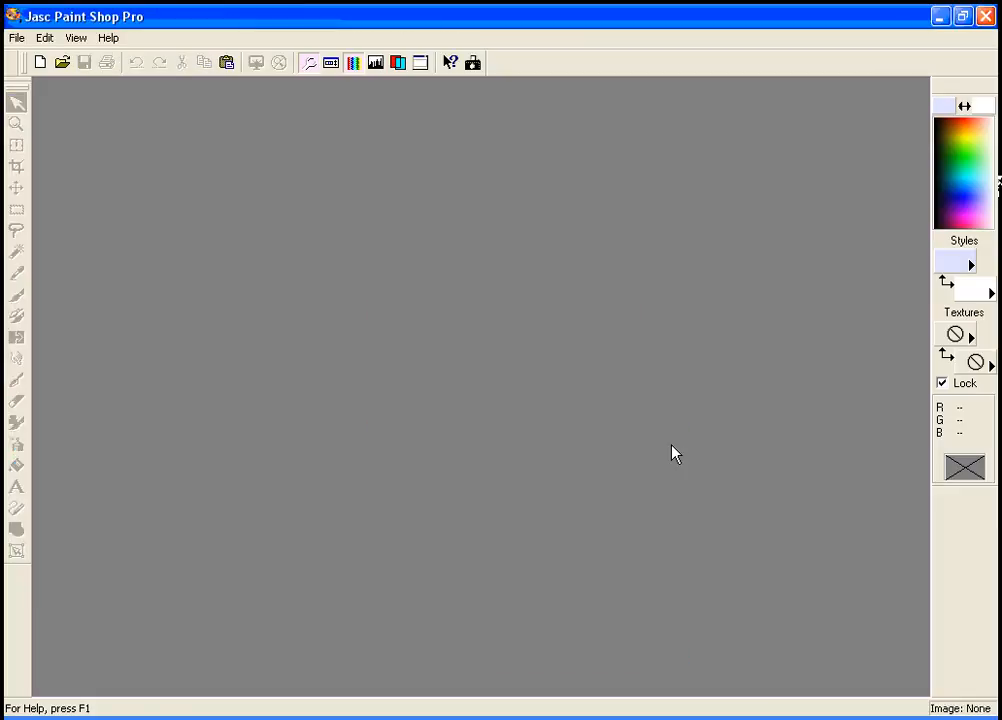